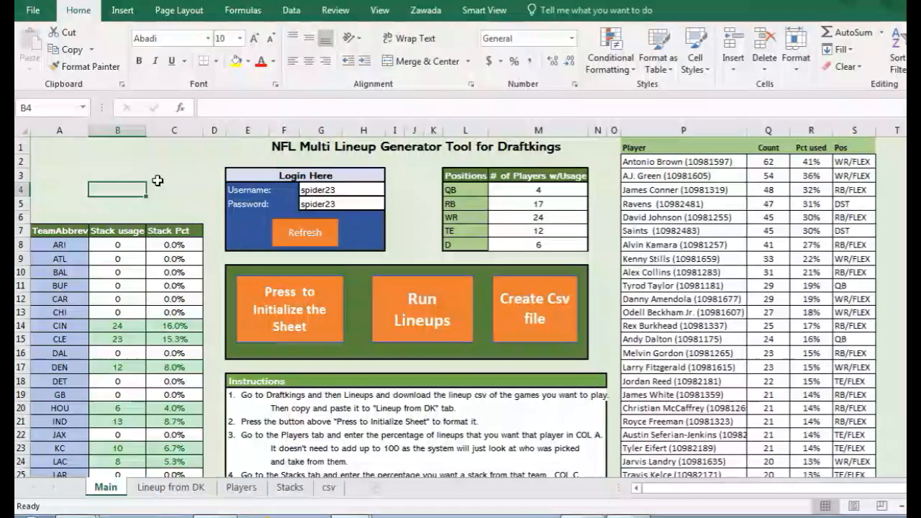
Initialize the lineup sheet, and open the Stacks sheet at the start of its team list.
click(304, 317)
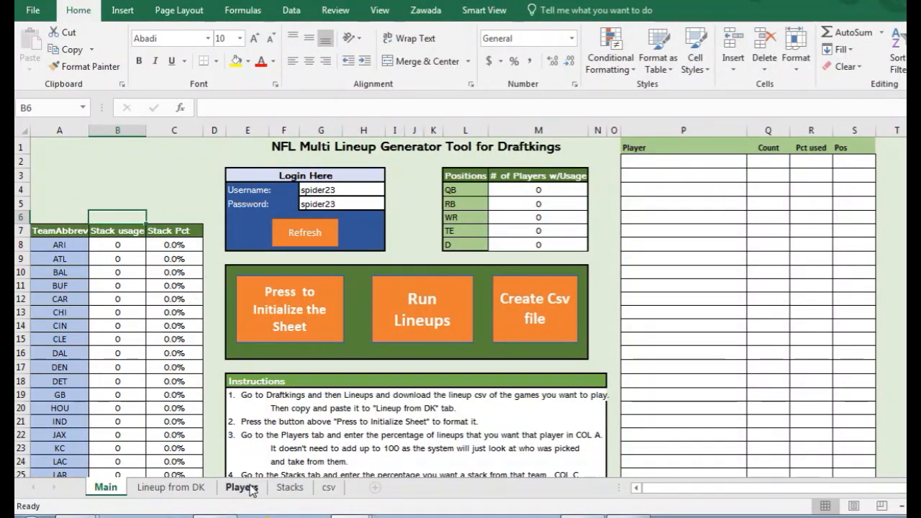
click(289, 488)
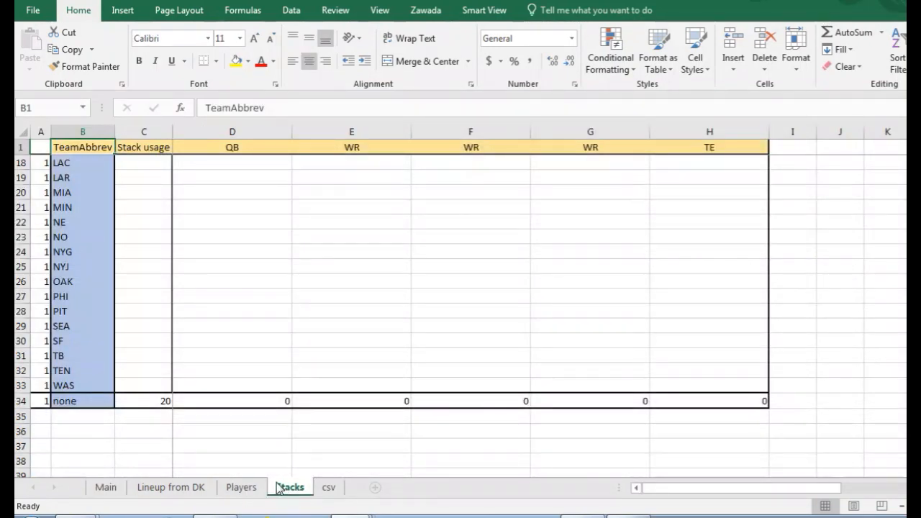
click(920, 163)
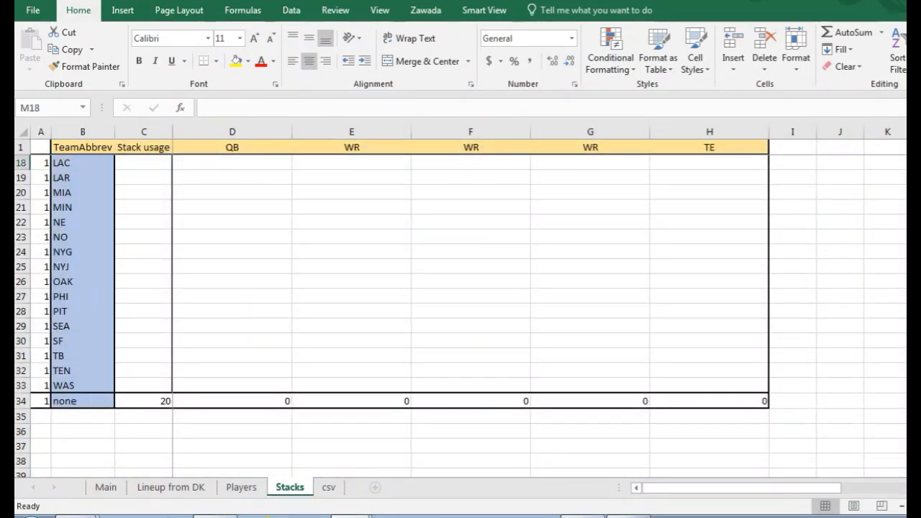
scroll(431, 229, up, 6)
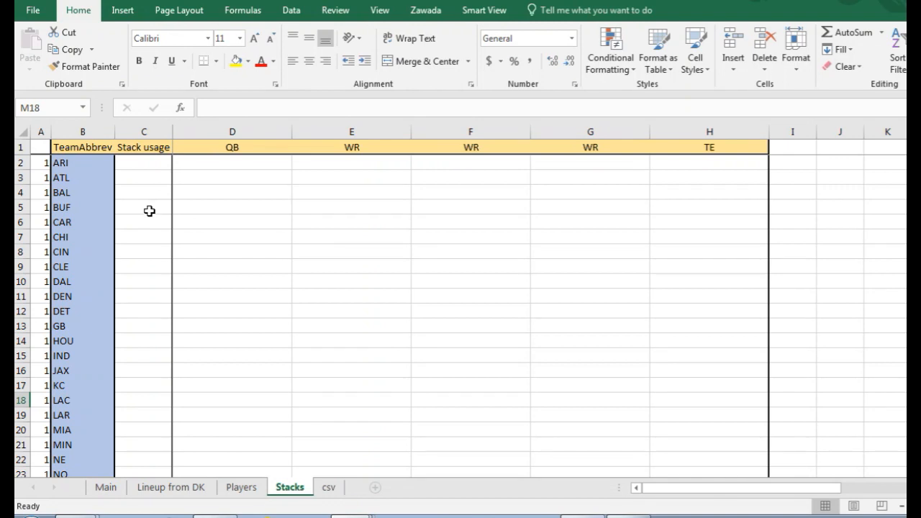
Set the CAR stack usage to 25 and clear that row's second and third WR and its TE.
click(146, 226)
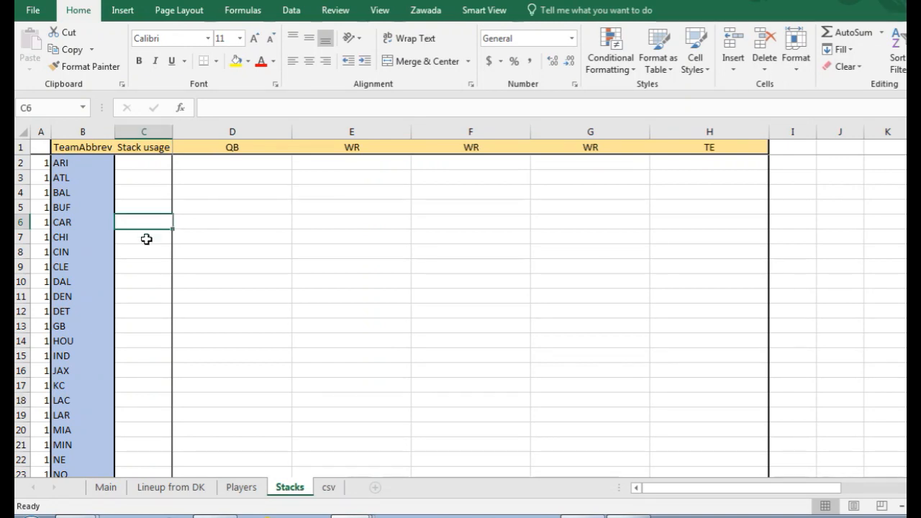
text(25)
key(Return)
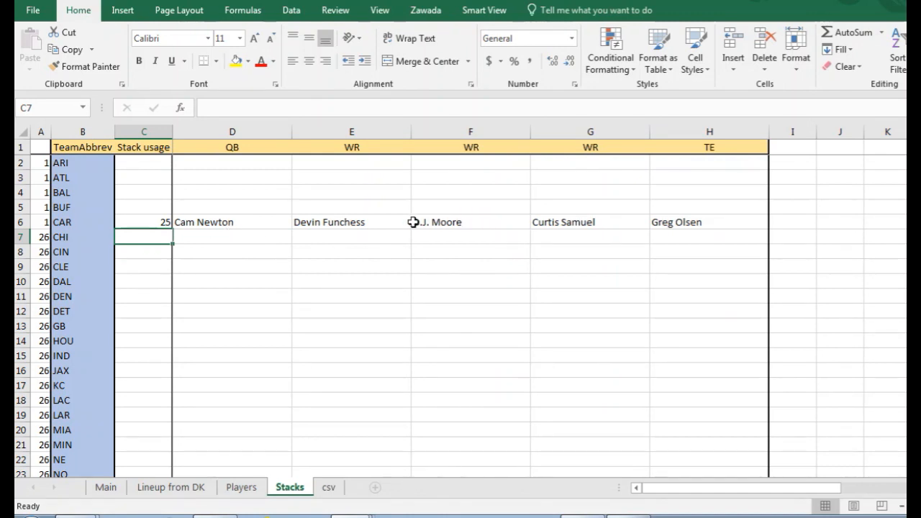
drag(693, 216, 466, 224)
key(Delete)
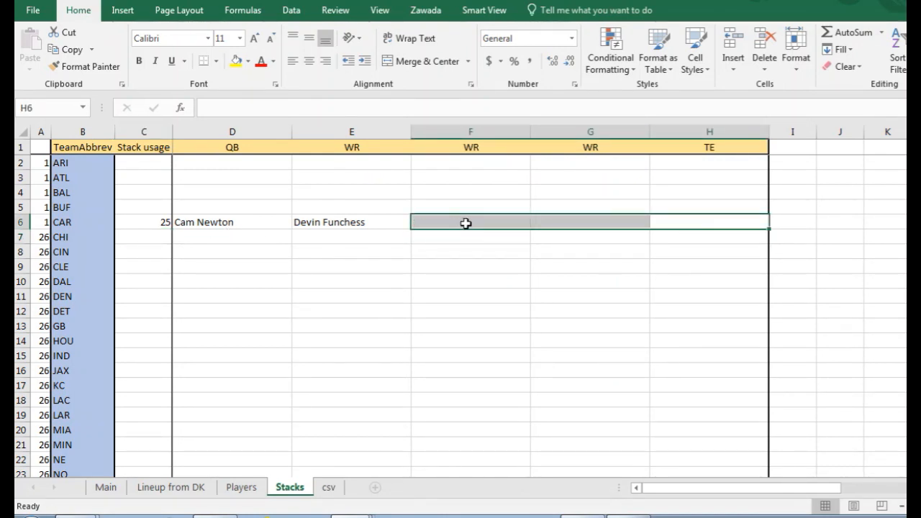
click(146, 327)
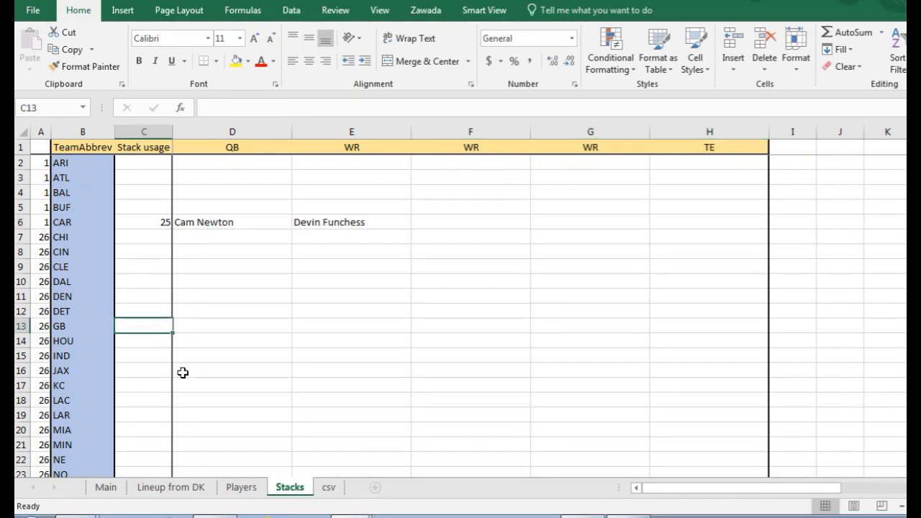
text(50)
key(Return)
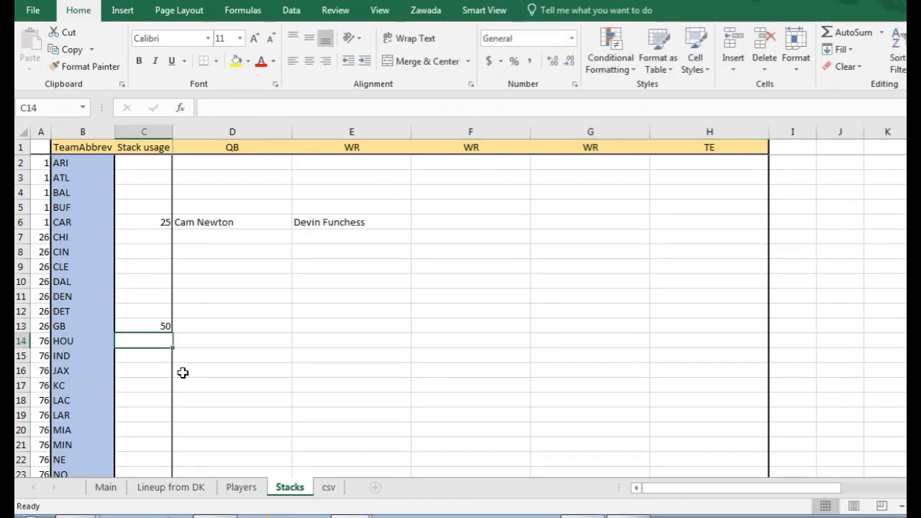
click(151, 327)
key(Delete)
Set the IND stack usage to 50 and clear that row's second and third WR.
click(136, 358)
text(50)
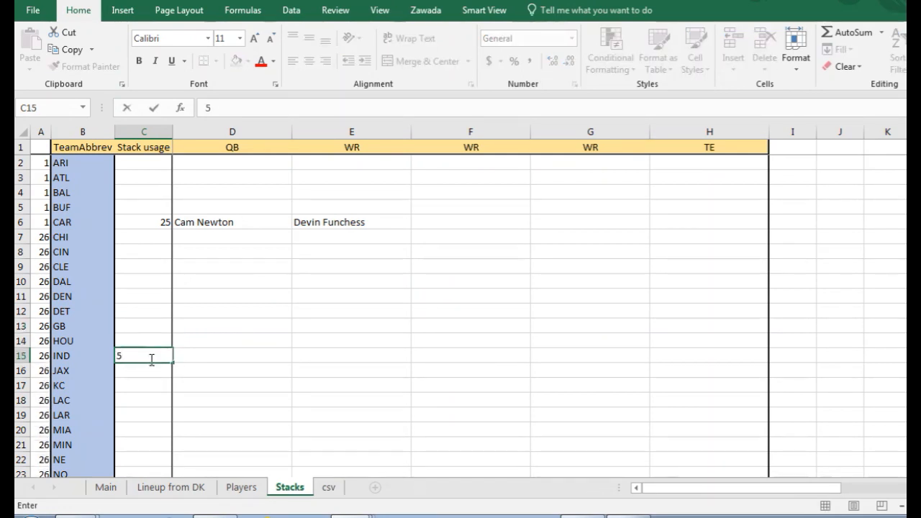
key(Return)
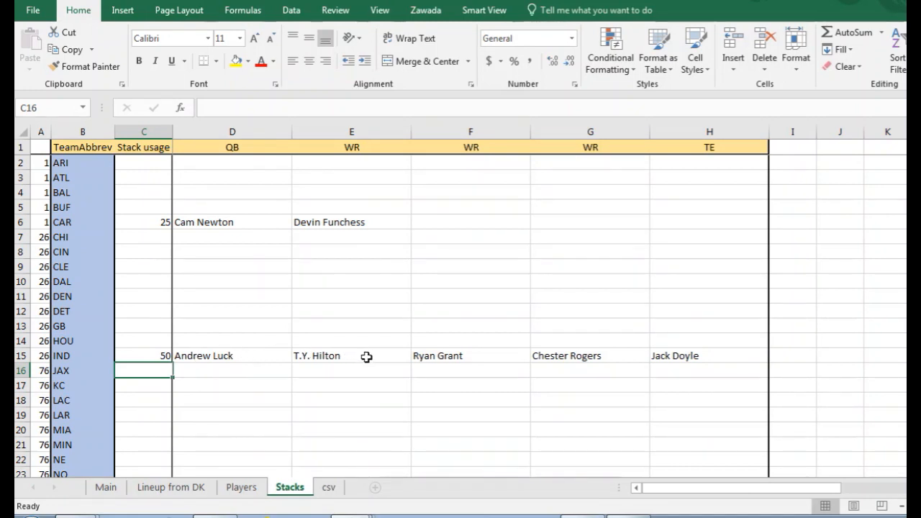
click(451, 357)
drag(450, 358, 567, 354)
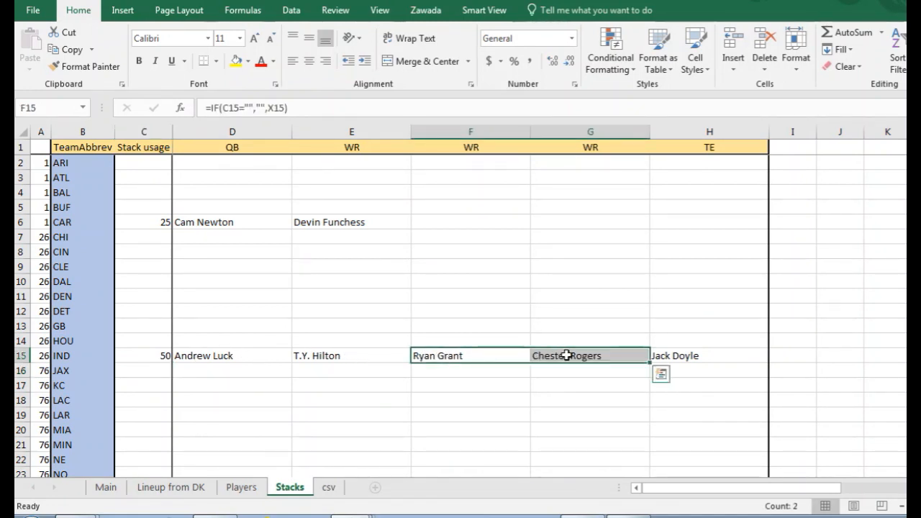
key(Delete)
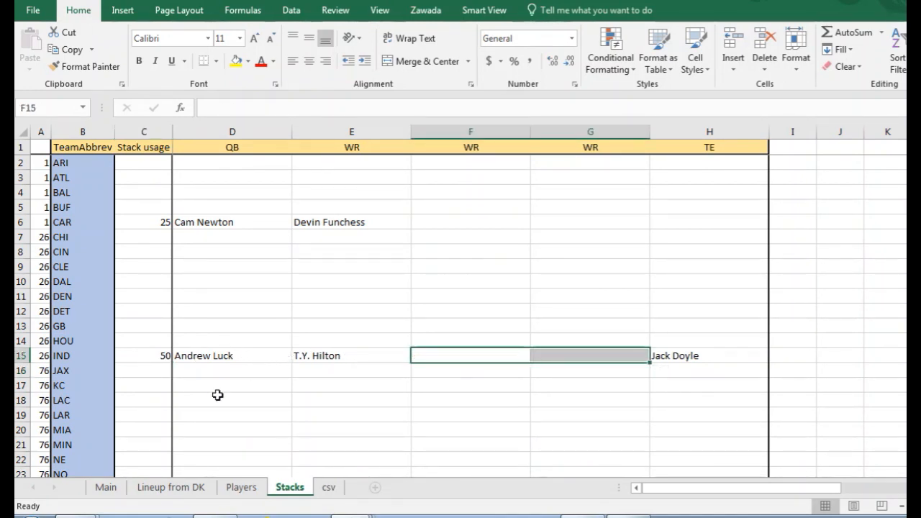
Set the NE stack usage to 25 and clear that row's second and third WR.
click(147, 459)
text(25)
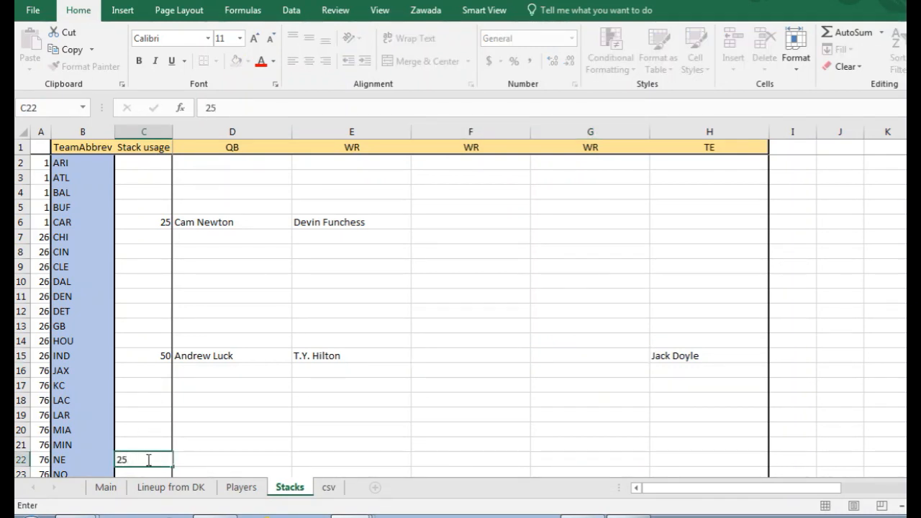
key(Return)
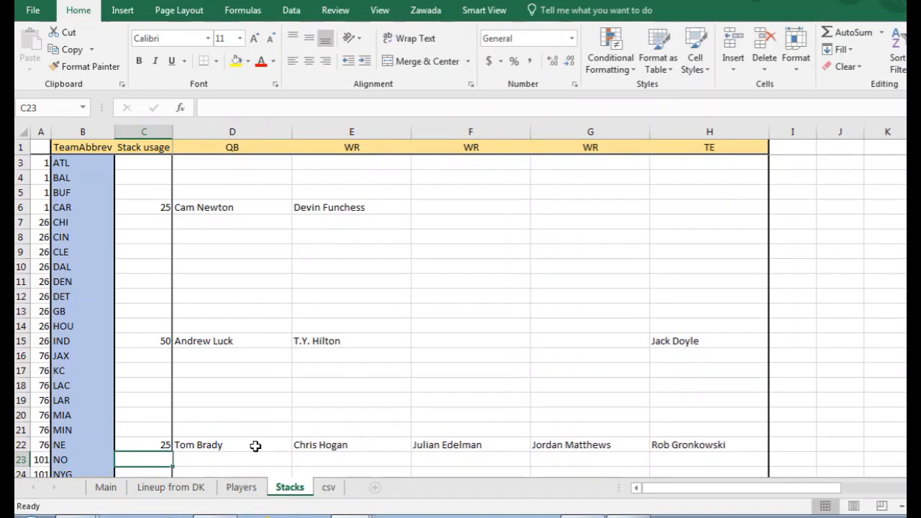
drag(436, 446, 566, 446)
key(Delete)
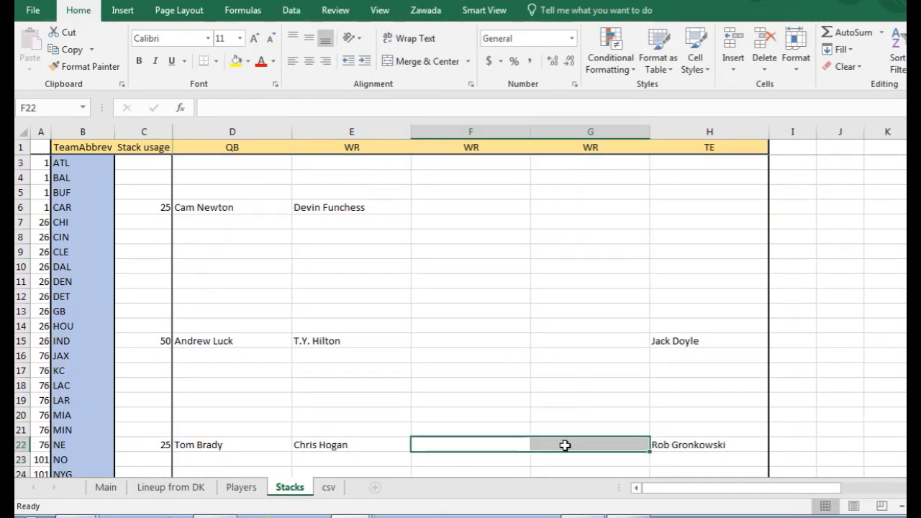
Enter Deandre Hopkins as the second WR in the NE stack row.
click(442, 446)
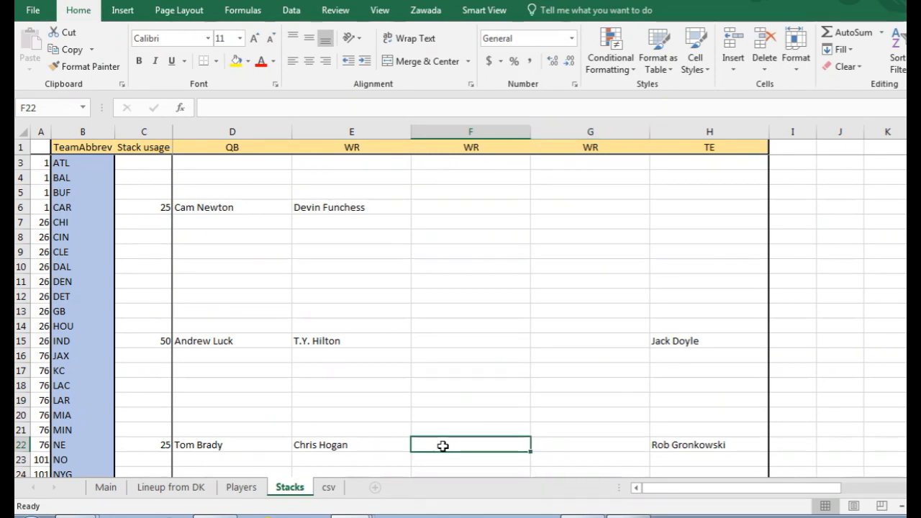
text(Deand)
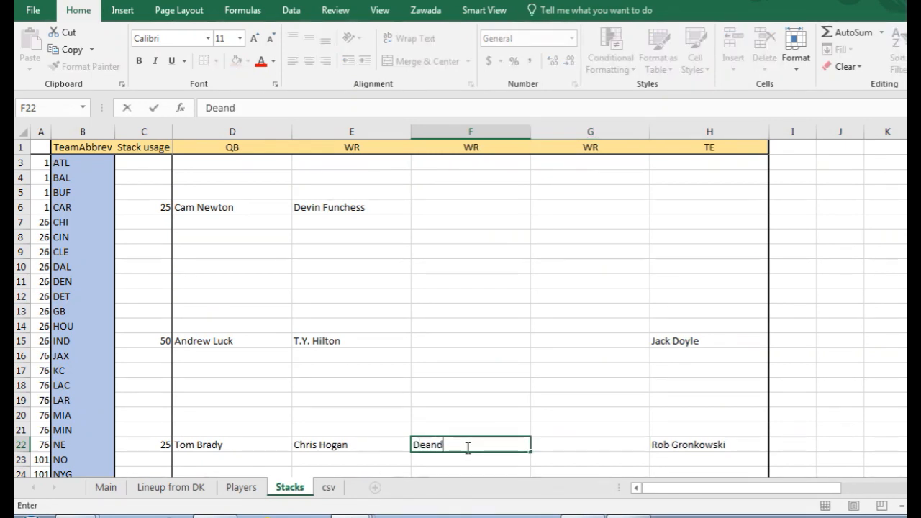
text(re Hopkins)
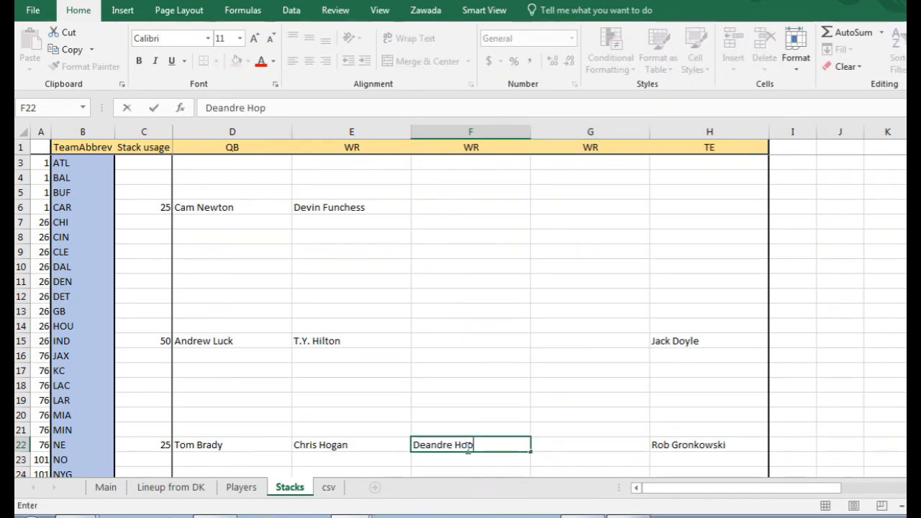
key(Return)
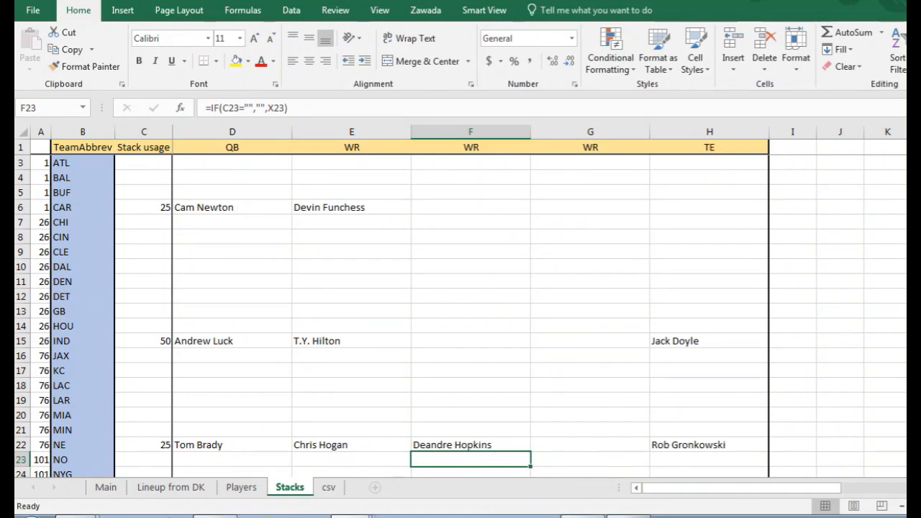
Set the stack usage of the "none" row at the end of the team list to 0.
scroll(461, 317, down, 3)
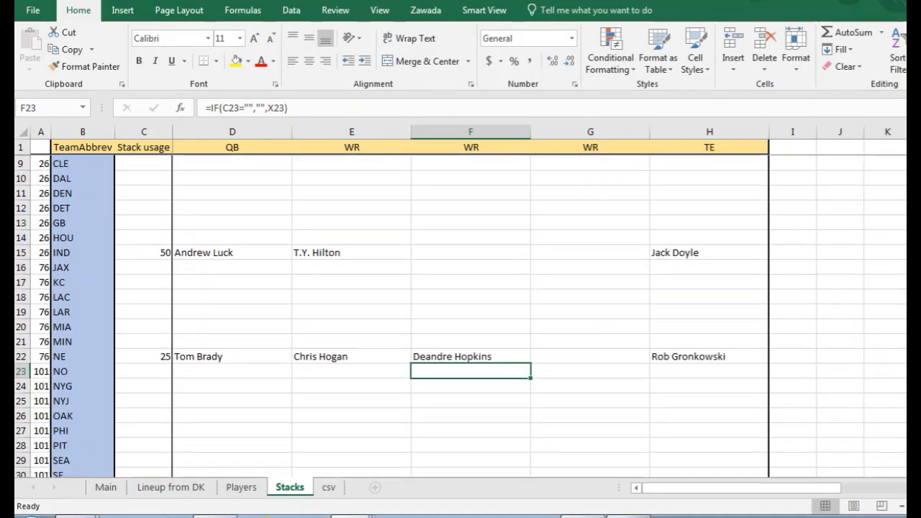
scroll(460, 316, down, 1)
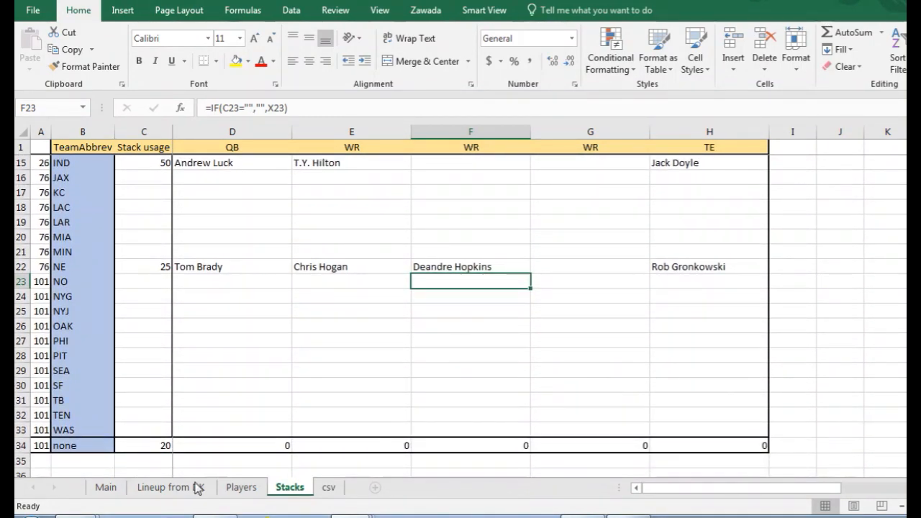
click(162, 446)
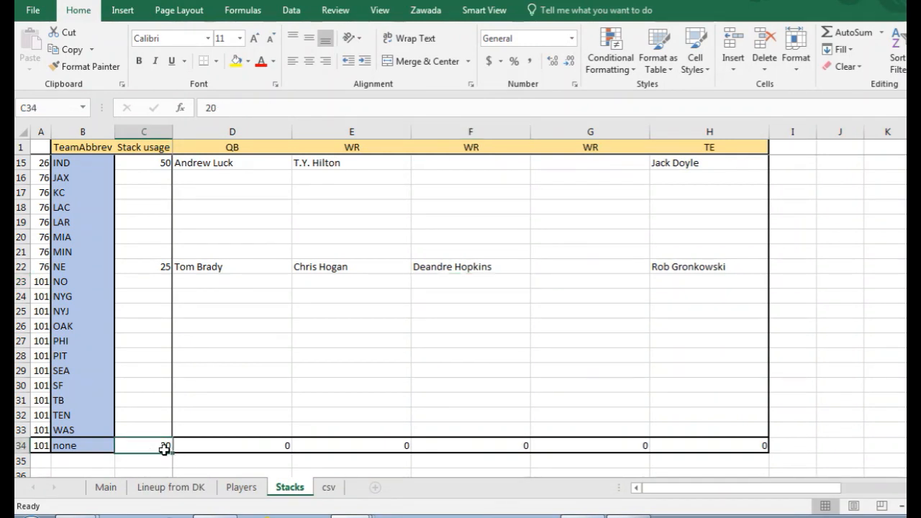
text(0)
key(Return)
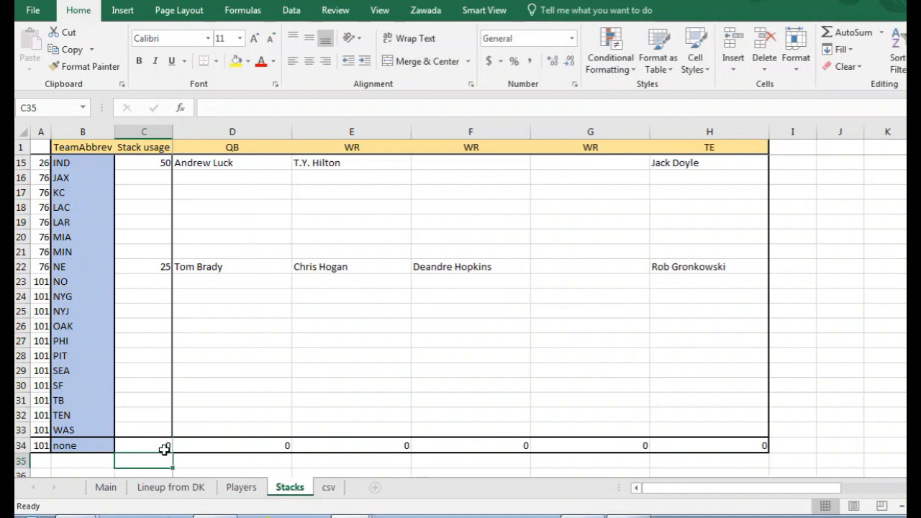
Review the Stack usage column from the lower team rows up to the first teams.
click(148, 295)
click(148, 234)
key(Up)
key(Up)
key(Up)
key(Up)
key(Up)
key(Up)
key(Up)
key(Up)
key(Up)
key(Up)
key(Up)
key(Up)
key(Up)
key(Up)
key(Up)
key(Up)
key(Up)
key(Up)
key(Up)
key(Down)
key(Down)
key(Down)
key(Down)
key(Down)
key(Down)
key(Down)
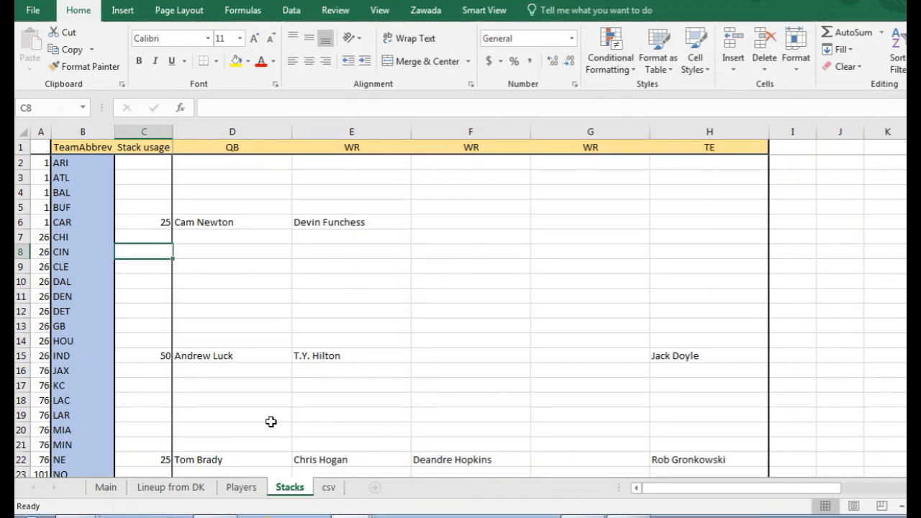
Filter the Players sheet by Roster Position to show only RB/FLEX players.
click(240, 489)
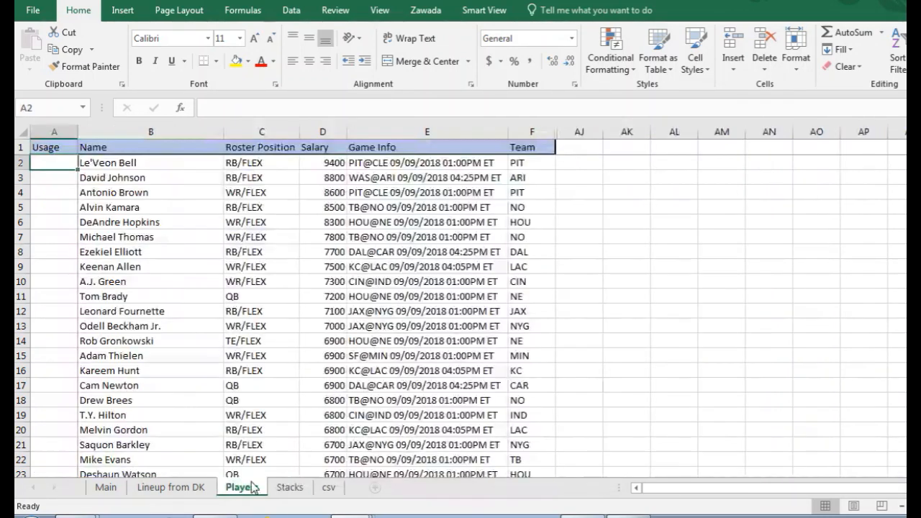
click(253, 147)
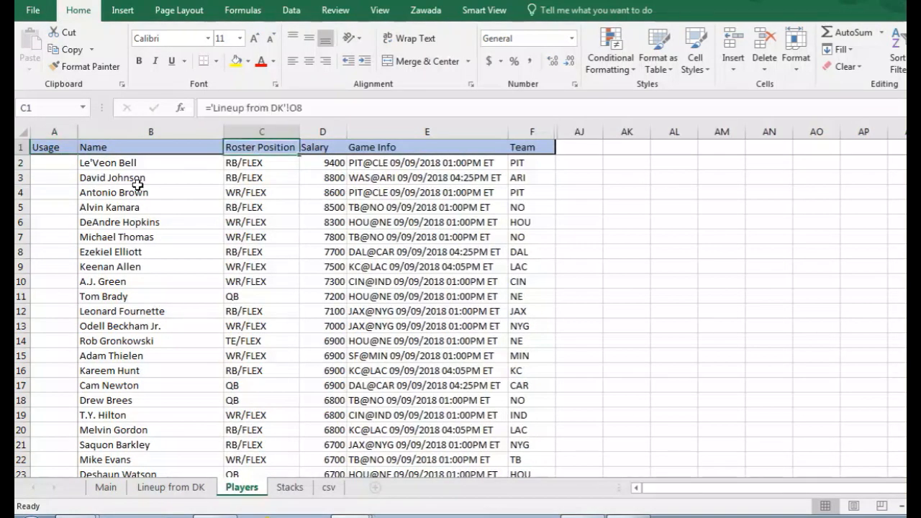
click(302, 21)
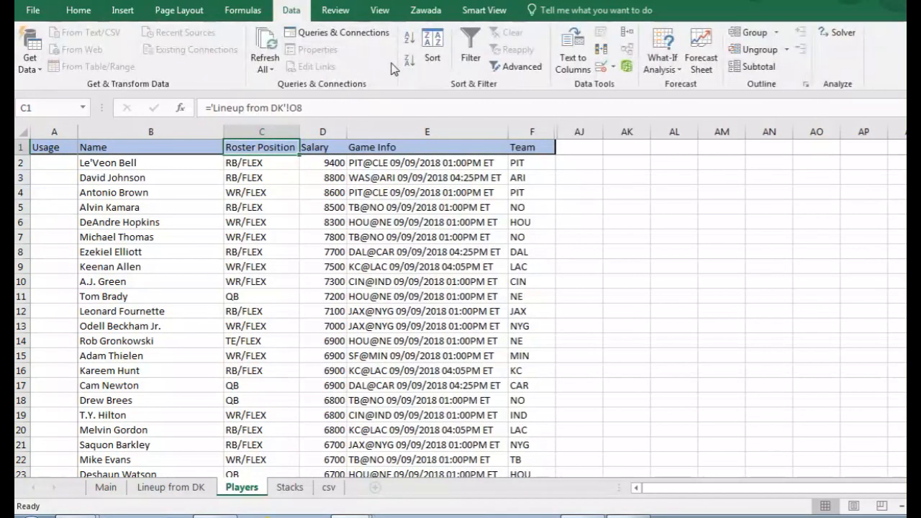
click(471, 58)
click(243, 179)
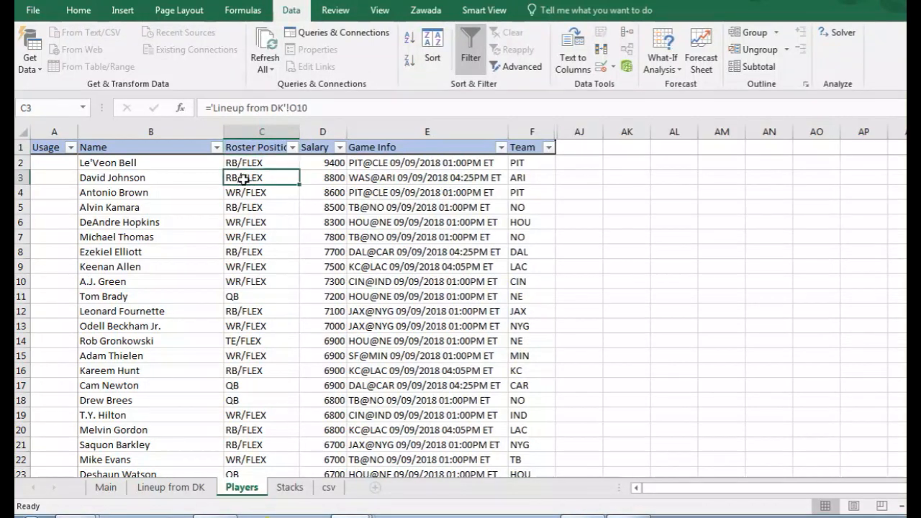
click(293, 148)
click(167, 292)
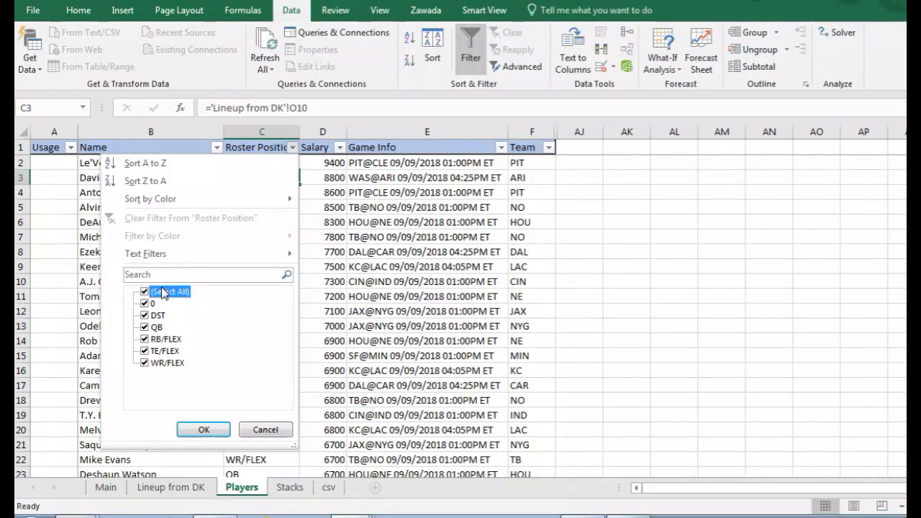
click(145, 340)
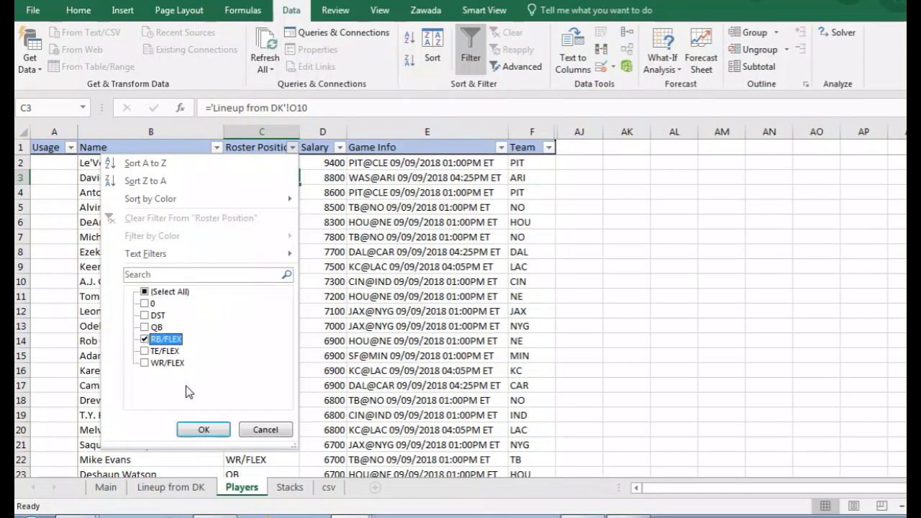
click(204, 430)
Set the Usage to 50 for Alvin Kamara and to 20 for Joe Mixon.
click(56, 196)
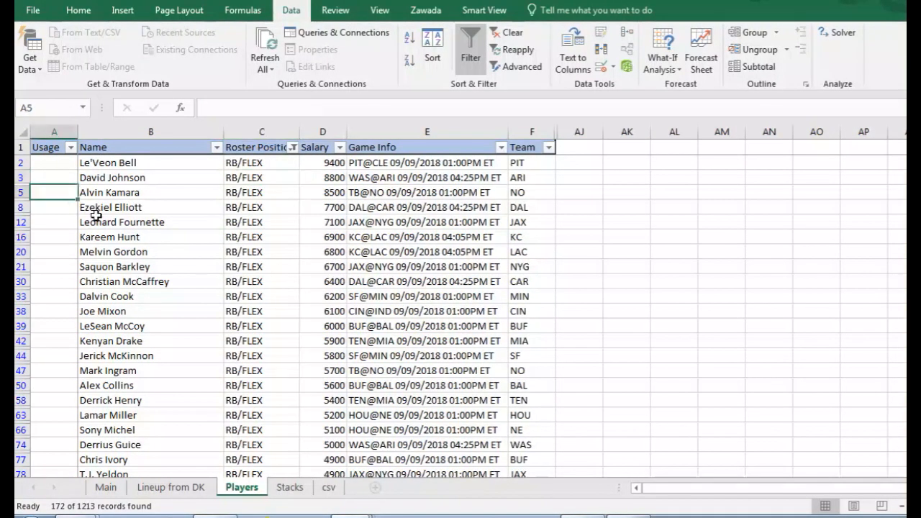
text(50)
key(Return)
key(Down)
key(Down)
key(Down)
key(Down)
key(Down)
key(Down)
key(Down)
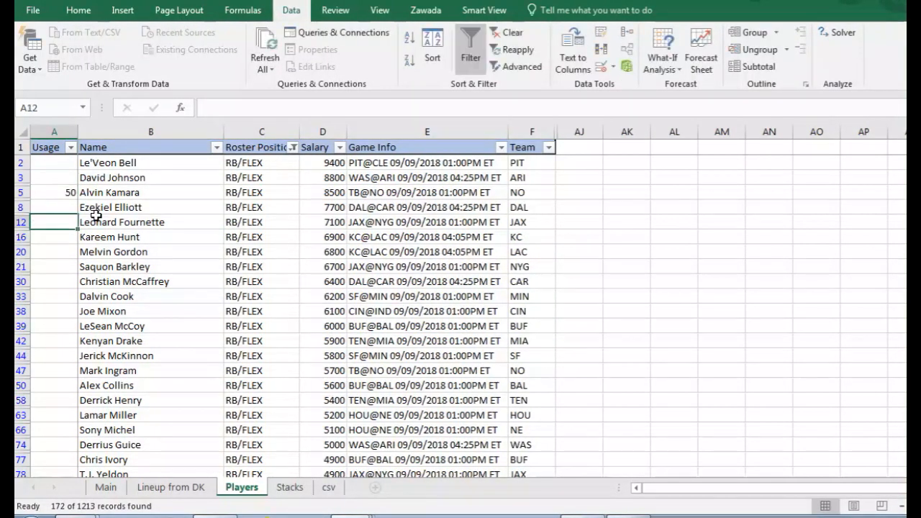
text(20)
key(Return)
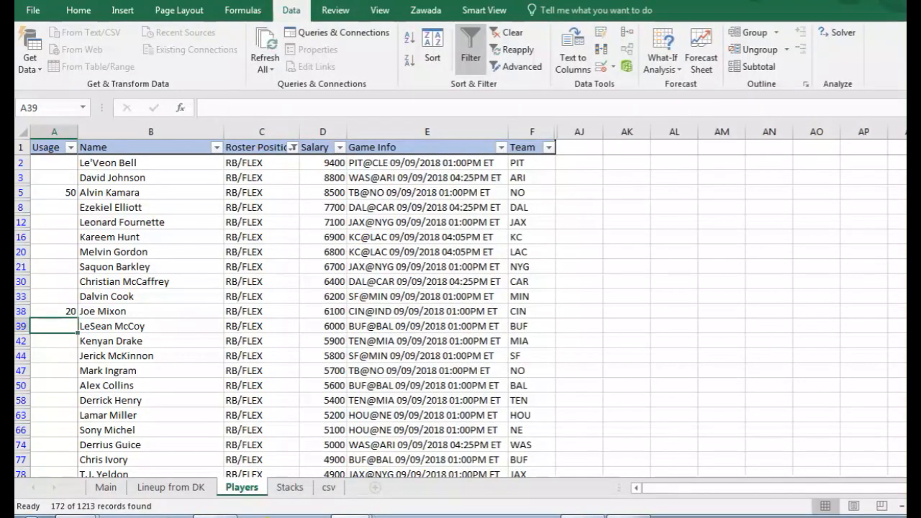
Set the Usage to 25 for Joe Williams in the RB/FLEX player list.
scroll(460, 309, down, 7)
scroll(460, 310, down, 8)
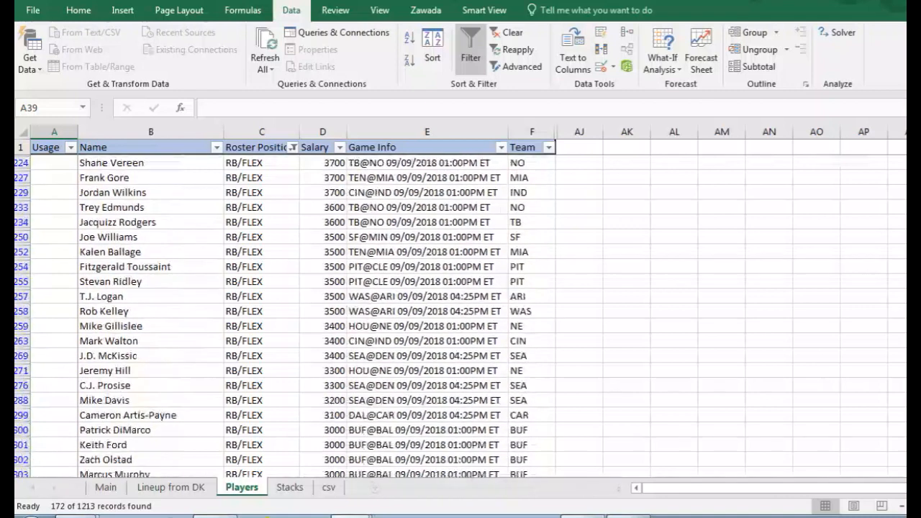
click(52, 326)
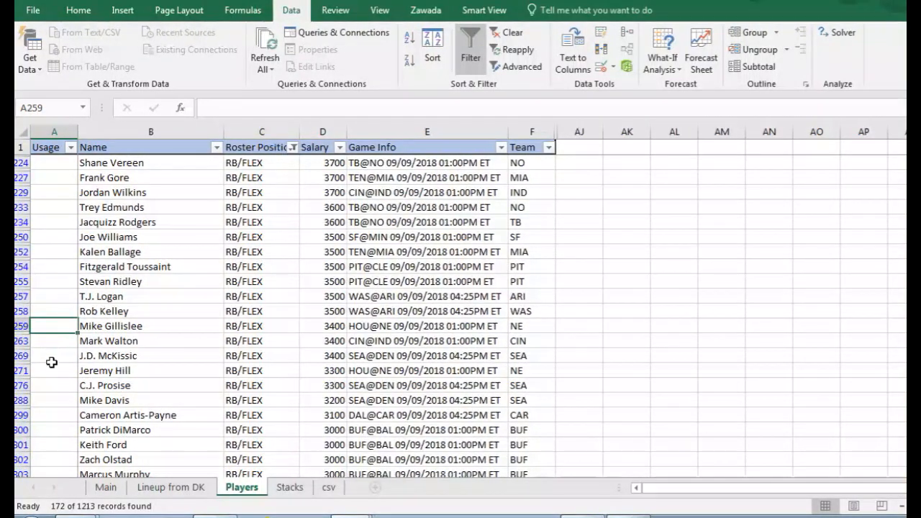
click(54, 374)
click(56, 330)
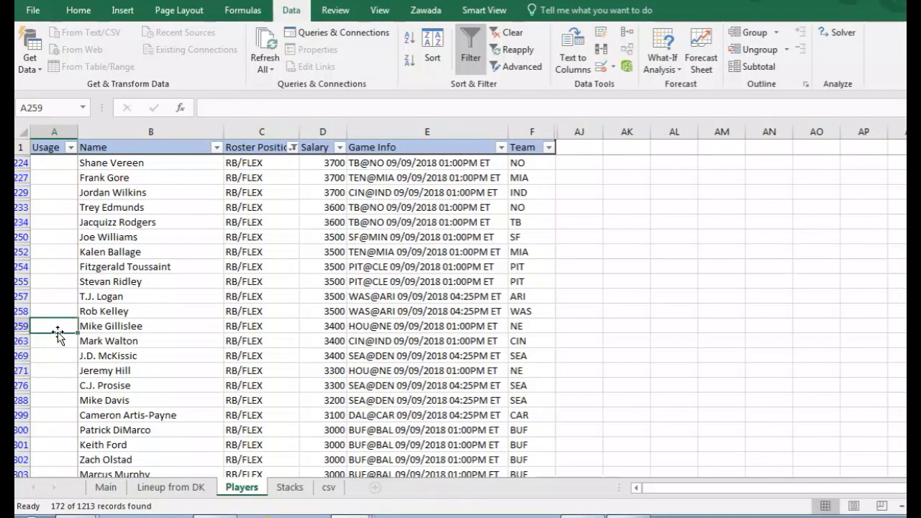
key(Down)
key(Down)
key(Down)
key(Down)
key(Down)
key(Down)
key(Up)
key(Up)
key(Up)
key(Up)
key(Up)
key(Up)
key(Up)
key(Up)
key(Up)
key(Up)
key(Up)
key(Up)
key(Up)
key(Up)
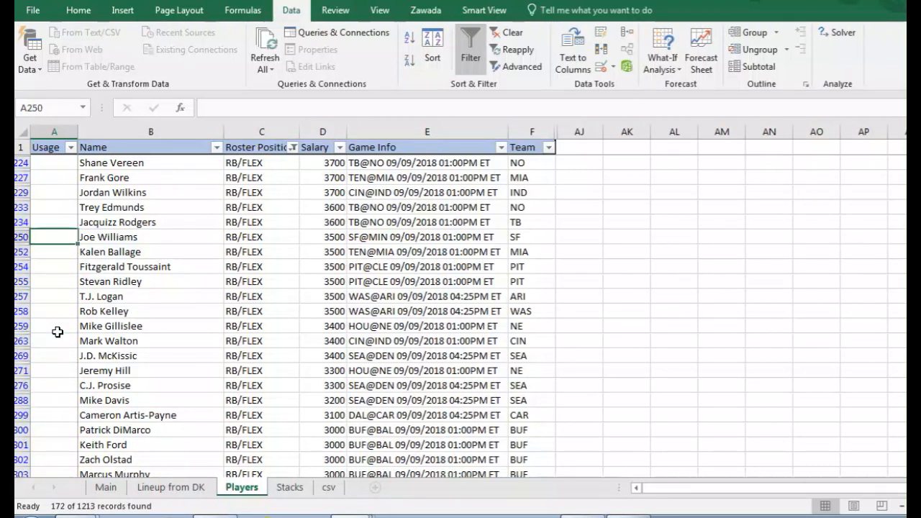
key(Down)
key(Down)
text(2)
key(Return)
Set the Usage to 20 for Charcandrick West in the RB/FLEX player list.
key(Up)
key(Up)
key(Up)
key(Up)
key(Up)
key(Up)
key(Up)
key(Up)
key(Up)
key(Down)
text(2)
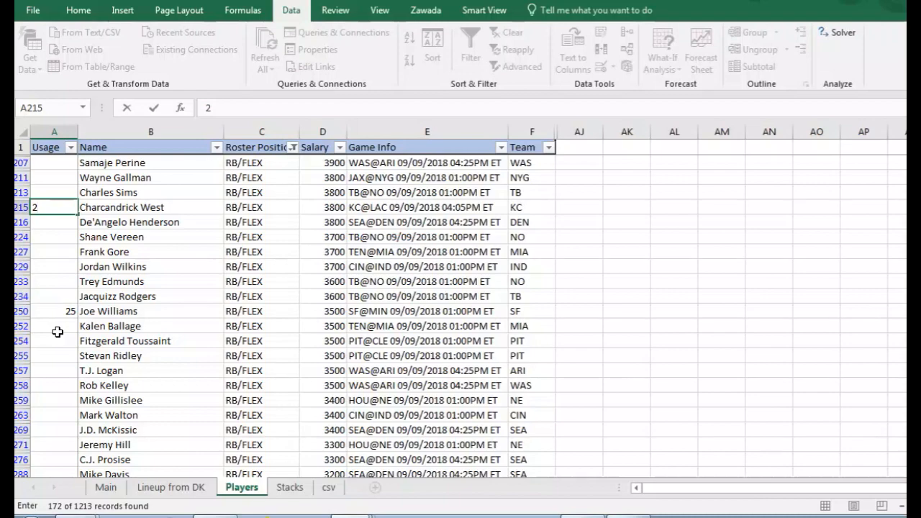
key(Return)
Review the RB/FLEX players' Usage column from the low-salary rows back up to the highest-salary running backs.
key(Down)
key(Down)
key(Down)
key(Up)
key(Up)
key(Up)
key(Up)
key(Up)
key(Up)
key(Up)
key(Up)
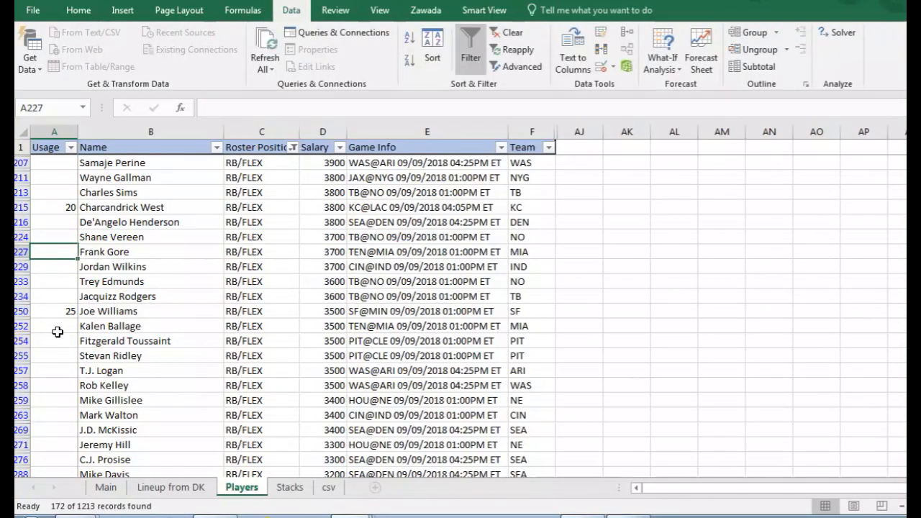
key(Up)
key(Up)
key(Up)
key(Up)
key(Up)
key(Up)
key(Up)
key(Up)
key(Up)
key(Up)
key(Up)
key(Up)
key(Up)
key(Up)
key(Up)
key(Up)
key(Up)
key(Up)
key(Up)
key(Up)
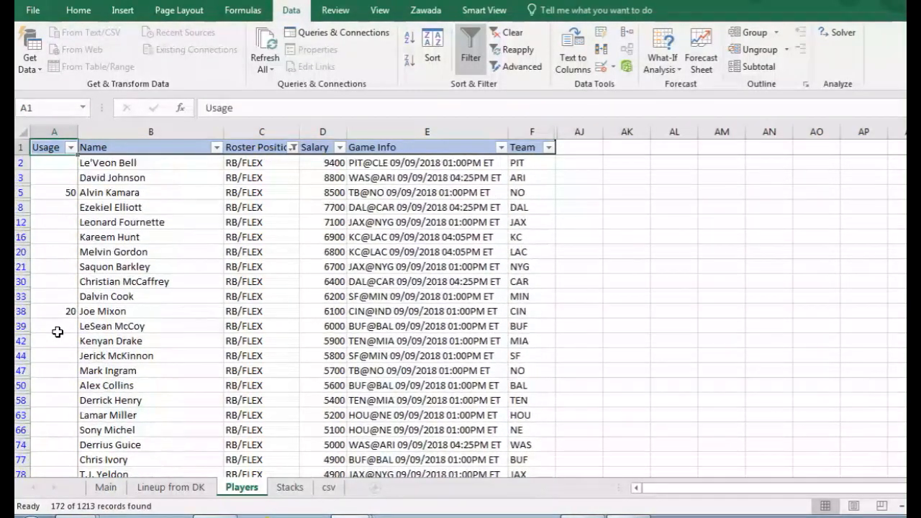
click(60, 208)
click(67, 176)
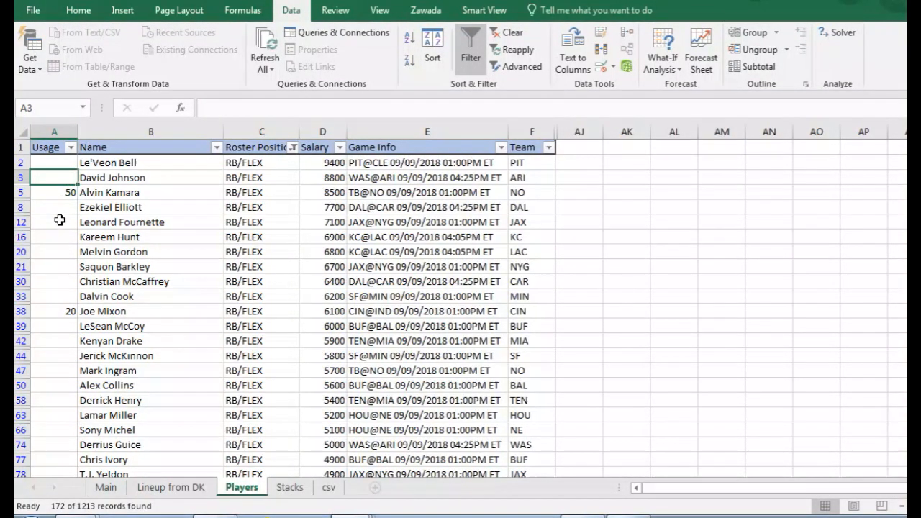
click(62, 284)
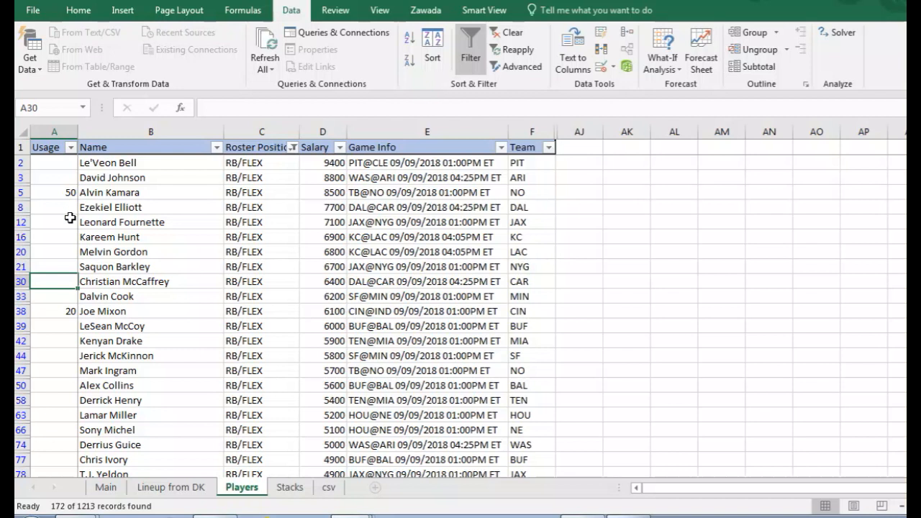
Change the Roster Position filter on the Players sheet from RB/FLEX to TE/FLEX only.
click(293, 147)
click(145, 338)
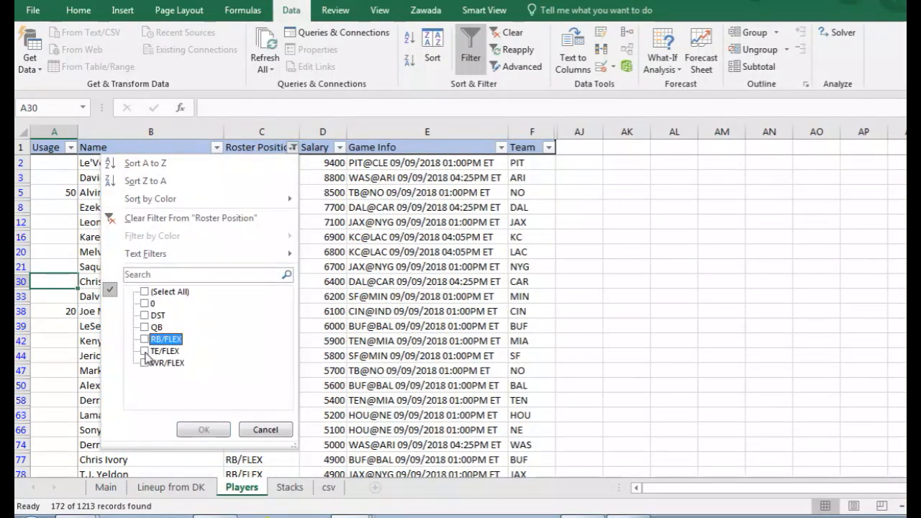
click(144, 351)
click(203, 429)
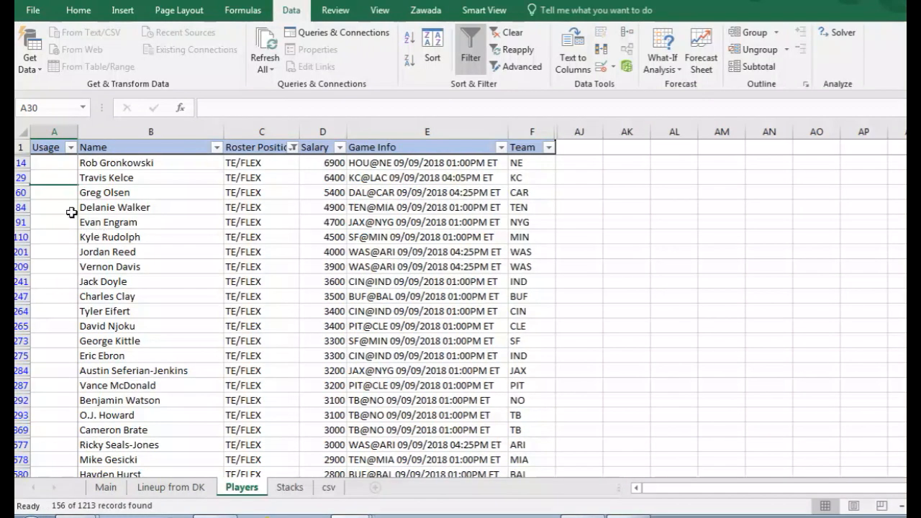
Set the Usage to 20 for Rob Gronkowski in the TE/FLEX player list.
click(61, 164)
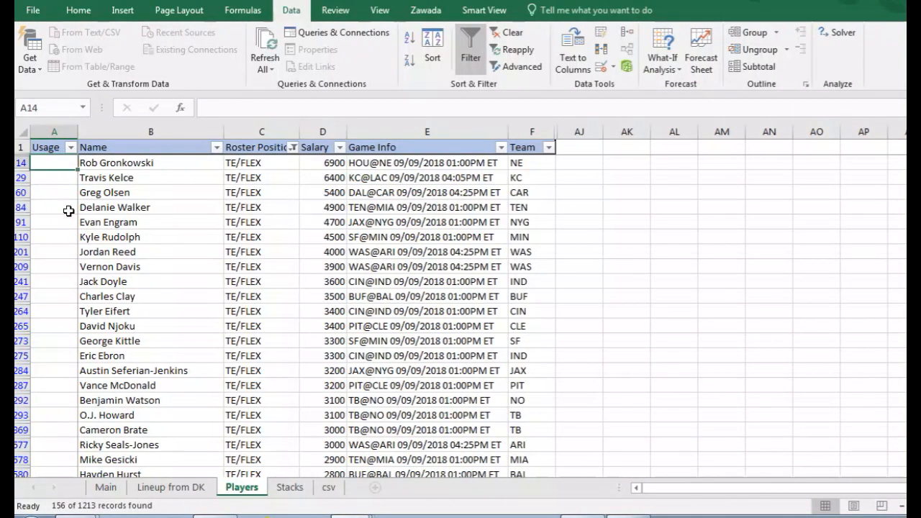
text(20)
key(Return)
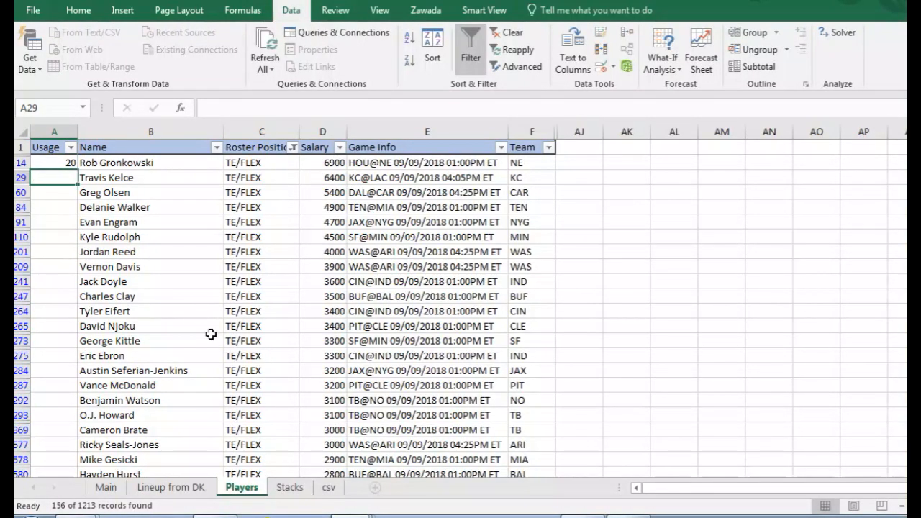
Check the team stacks on the Stacks sheet, and set George Kittle's Usage to 50 on the Players sheet.
click(290, 487)
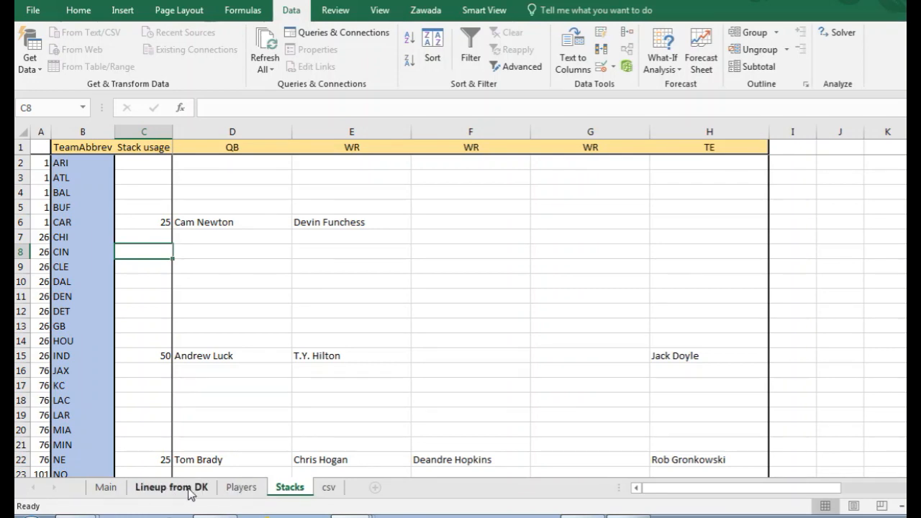
click(240, 486)
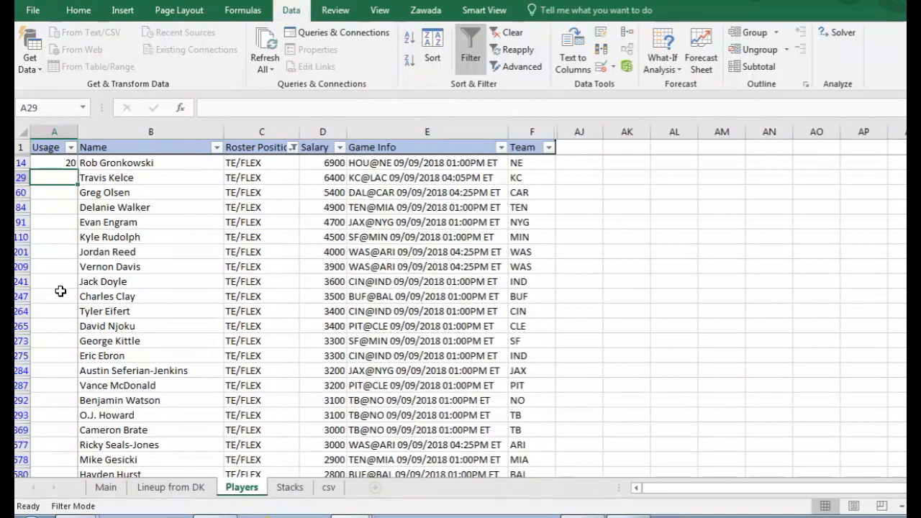
click(74, 343)
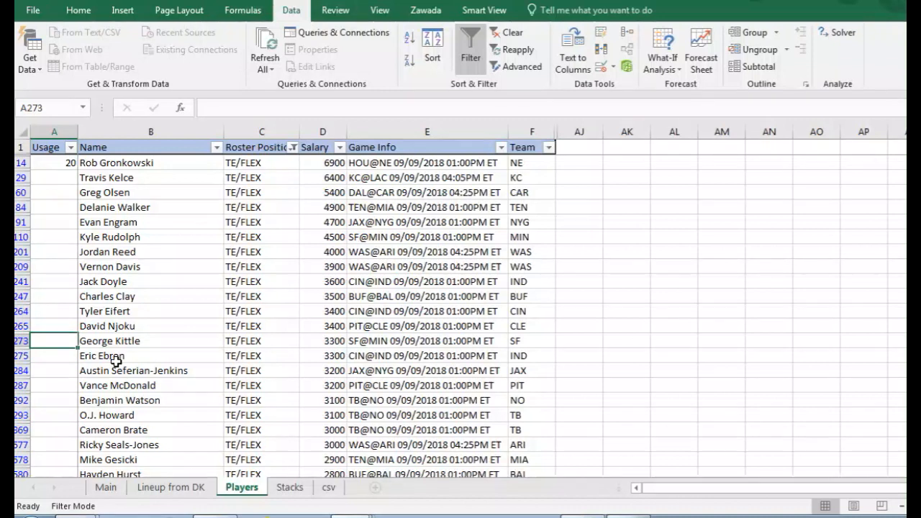
text(50)
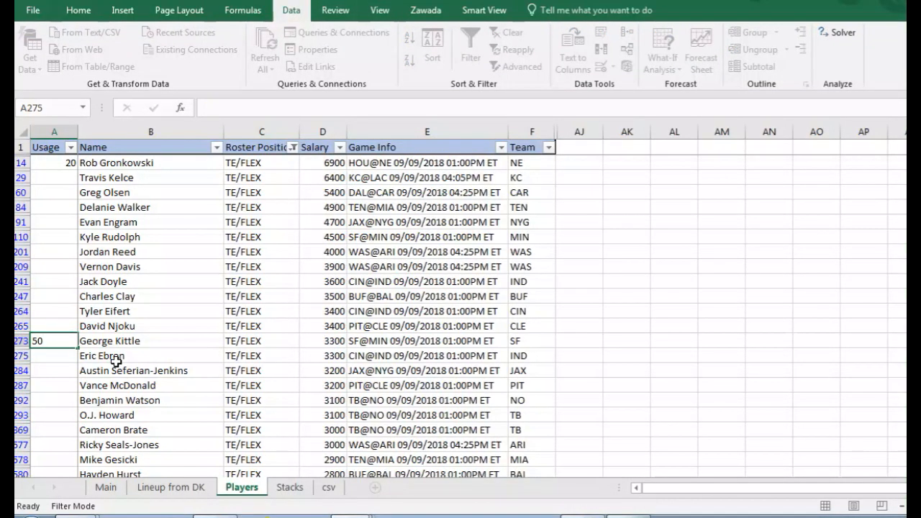
key(Return)
Set the Usage to 30 for Cameron Brate in the TE/FLEX player list.
key(Down)
key(Down)
key(Down)
key(Down)
key(Down)
key(Down)
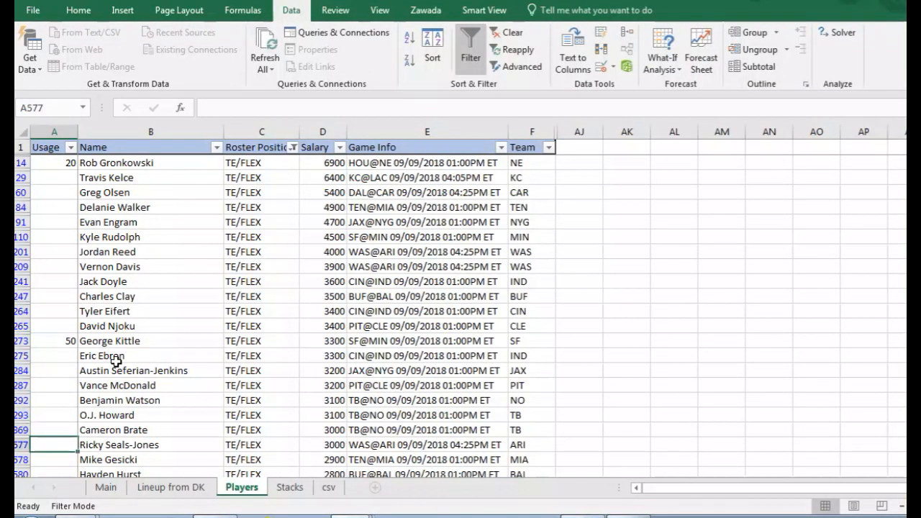
key(Up)
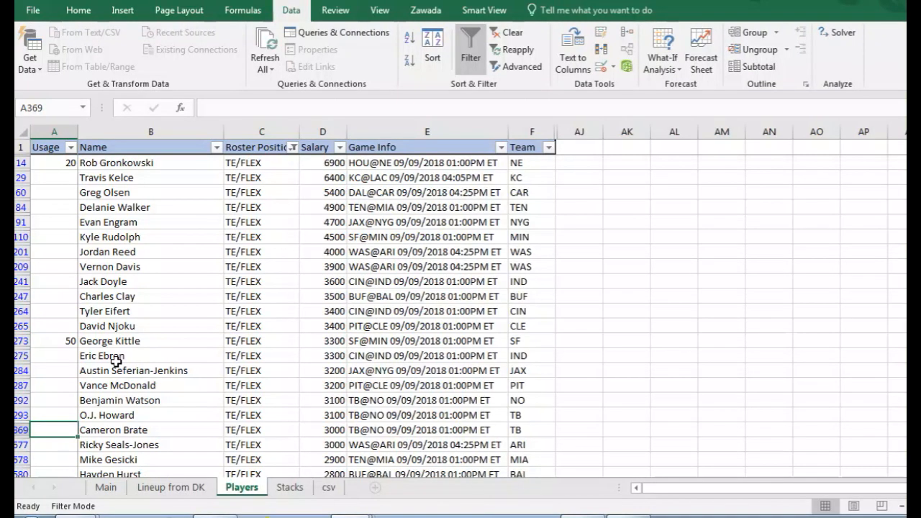
text(30)
key(Return)
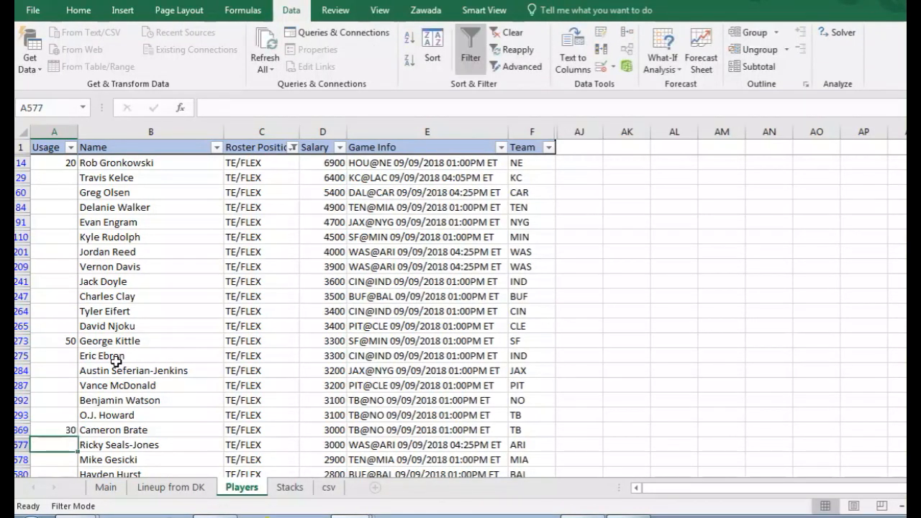
Change the Roster Position filter on the Players sheet from TE/FLEX to WR/FLEX only.
click(293, 147)
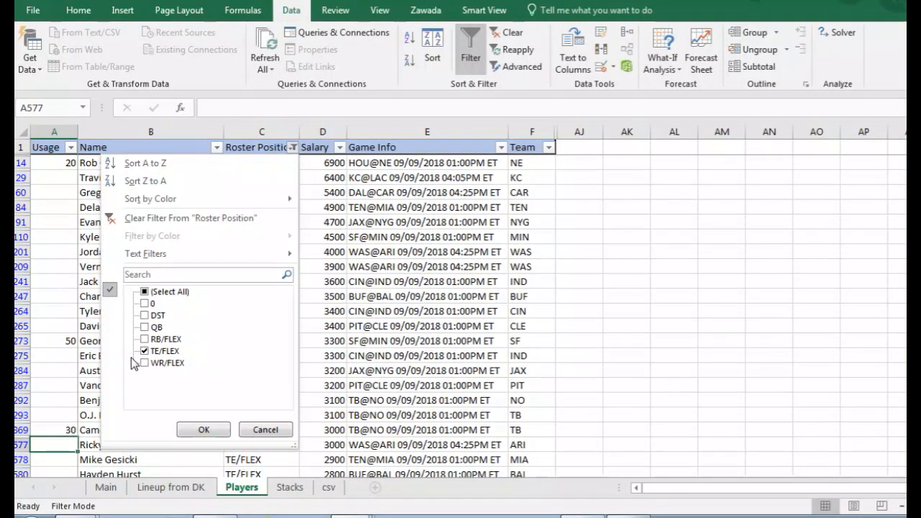
click(144, 351)
click(144, 363)
click(204, 430)
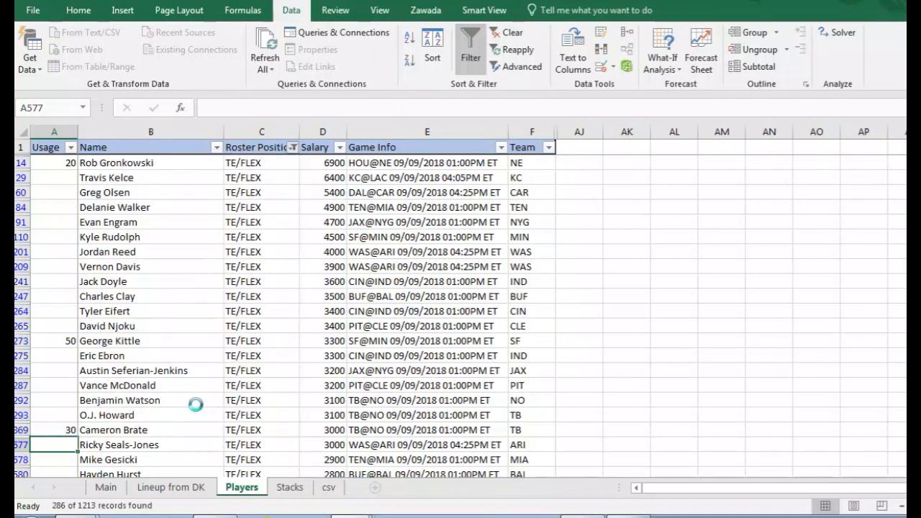
Set the Usage to 25 for Antonio Brown in the WR/FLEX player list.
click(59, 282)
key(Up)
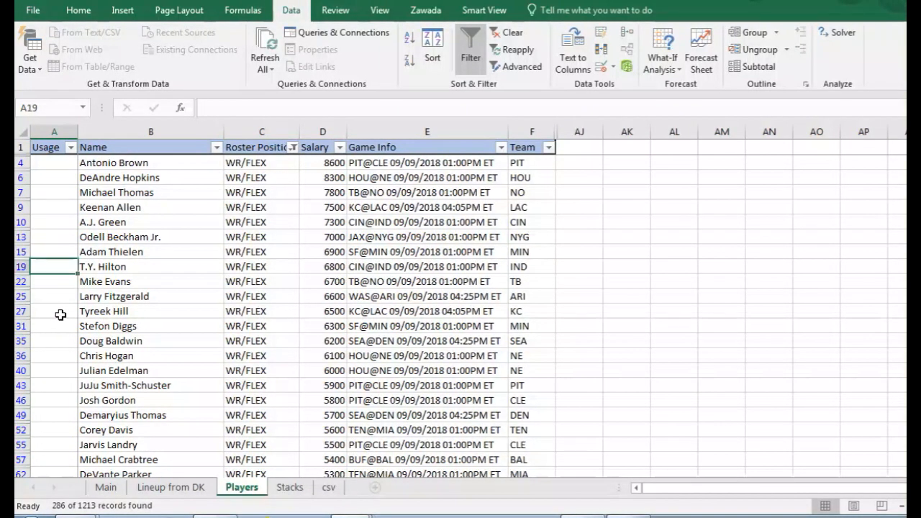
key(Up)
key(Up)
key(Up)
key(Up)
key(Up)
key(Up)
key(Up)
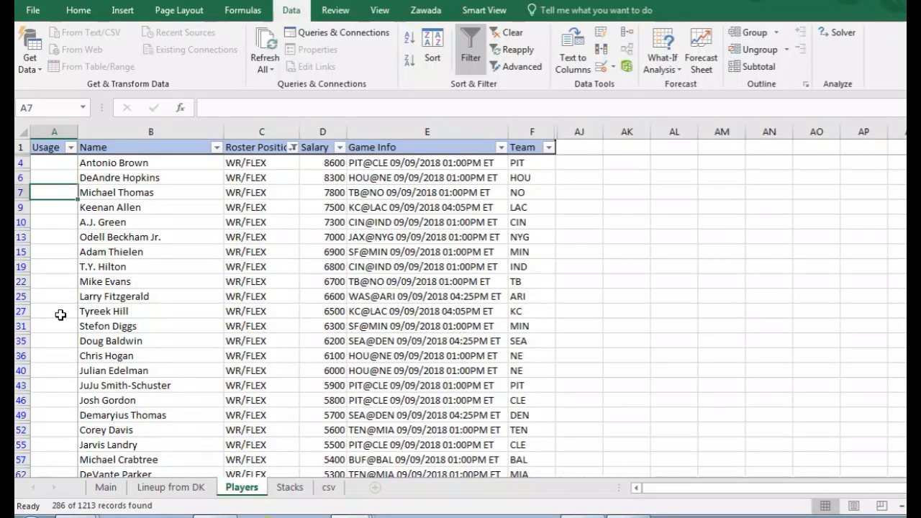
text(25)
key(Return)
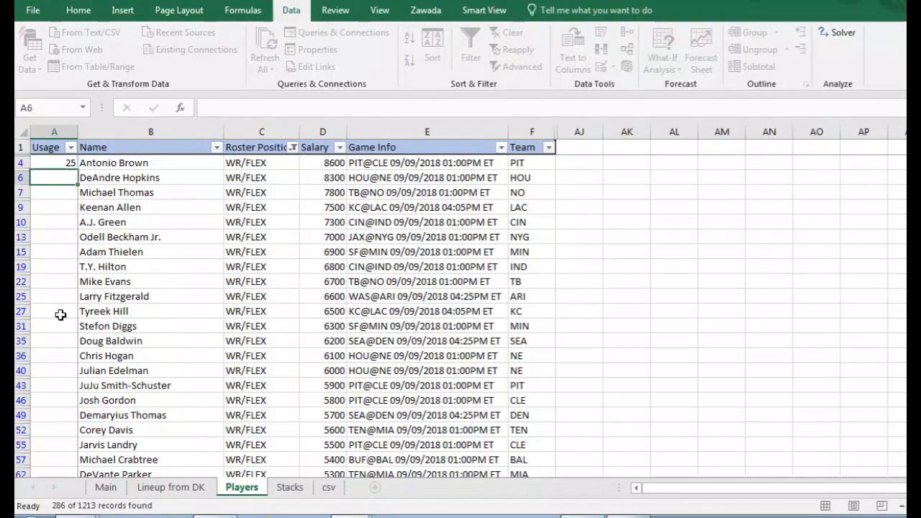
Set the Usage to 25 for Josh Gordon in the WR/FLEX player list.
key(Down)
key(Down)
key(Down)
key(Down)
key(Down)
key(Down)
key(Down)
key(Down)
key(Down)
key(Down)
key(Down)
key(Down)
key(Down)
key(Down)
key(Down)
text(25)
key(Return)
Set the Usage to 7 for Emmanuel Sanders in the WR/FLEX player list.
key(Down)
key(Down)
key(Down)
key(Down)
key(Down)
key(Down)
key(Down)
key(Down)
key(Down)
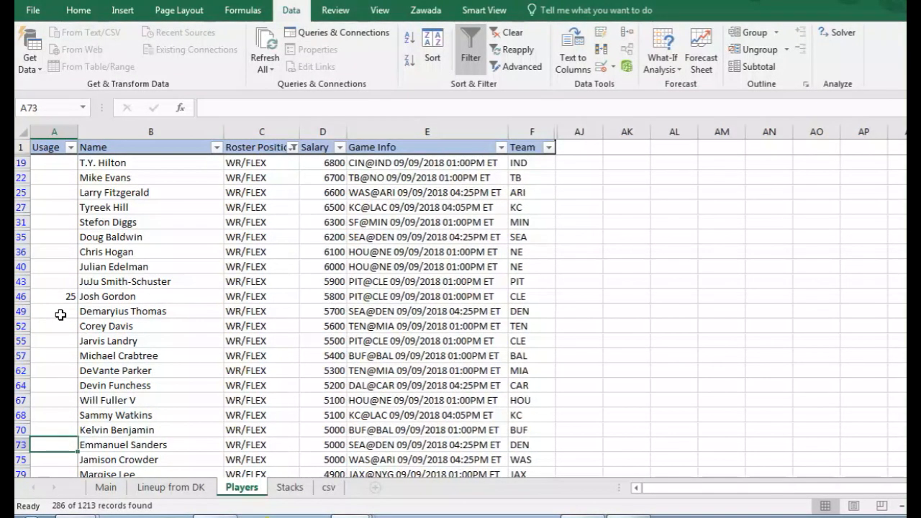
text(7)
key(Return)
Set the Usage to 45 for Kenny Stills in the WR/FLEX player list.
key(Down)
key(Down)
key(Down)
key(Down)
key(Down)
key(Down)
key(Down)
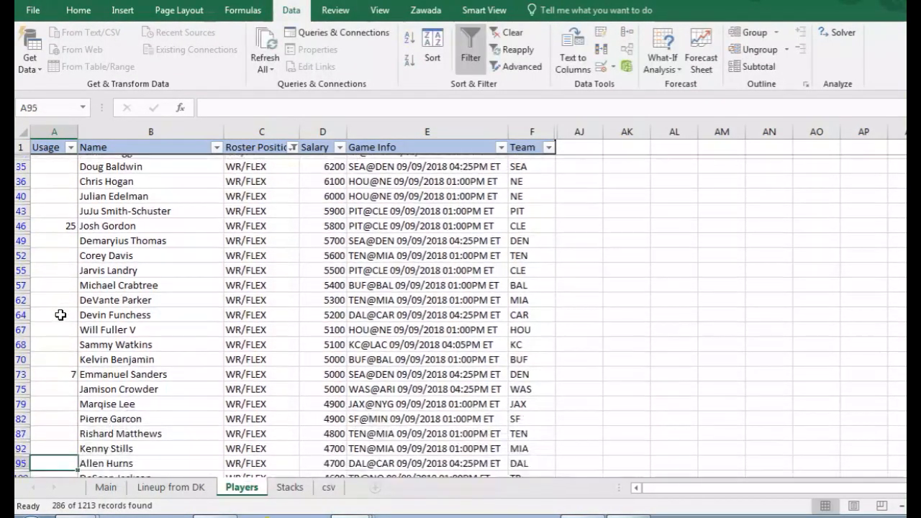
key(Up)
key(Up)
key(Up)
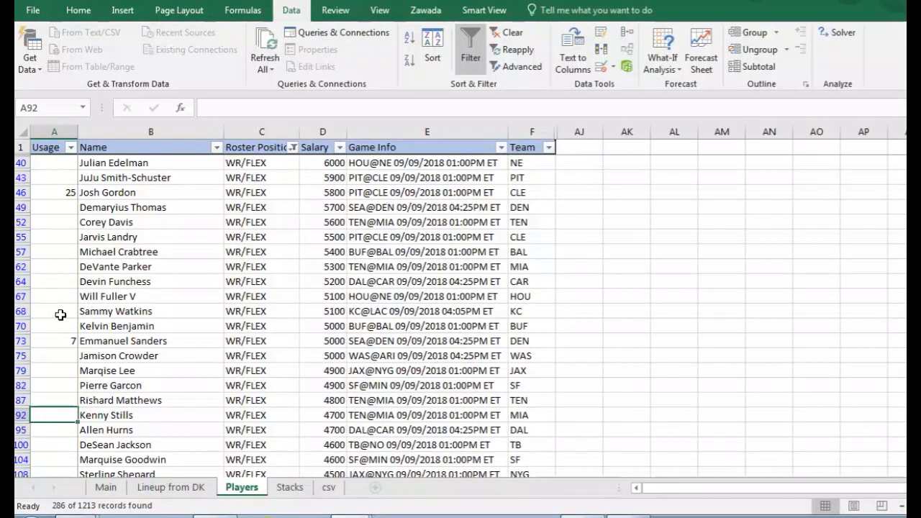
text(45)
key(Return)
Set the Usage to 15 for Danny Amendola in the WR/FLEX player list.
key(Down)
key(Down)
key(Down)
key(Down)
key(Down)
key(Down)
key(Down)
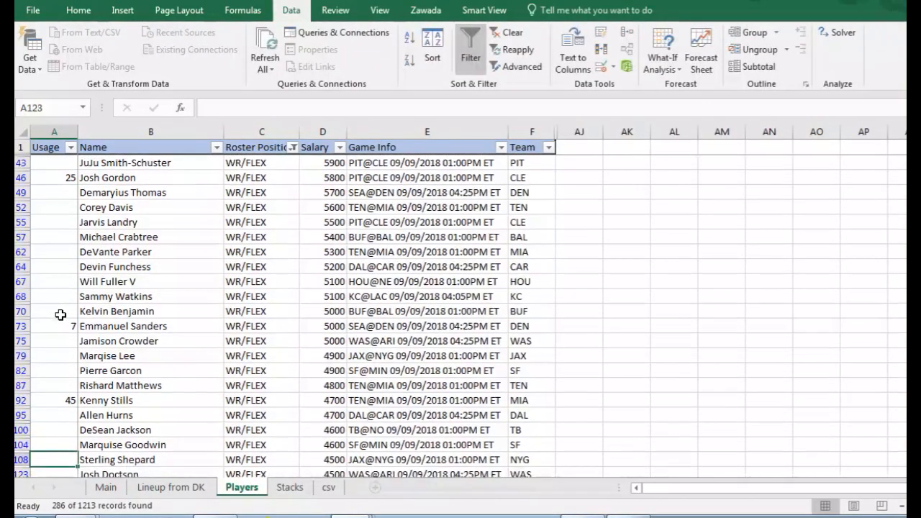
key(Down)
key(Down)
key(Down)
key(Down)
key(Down)
key(Down)
key(Down)
key(Down)
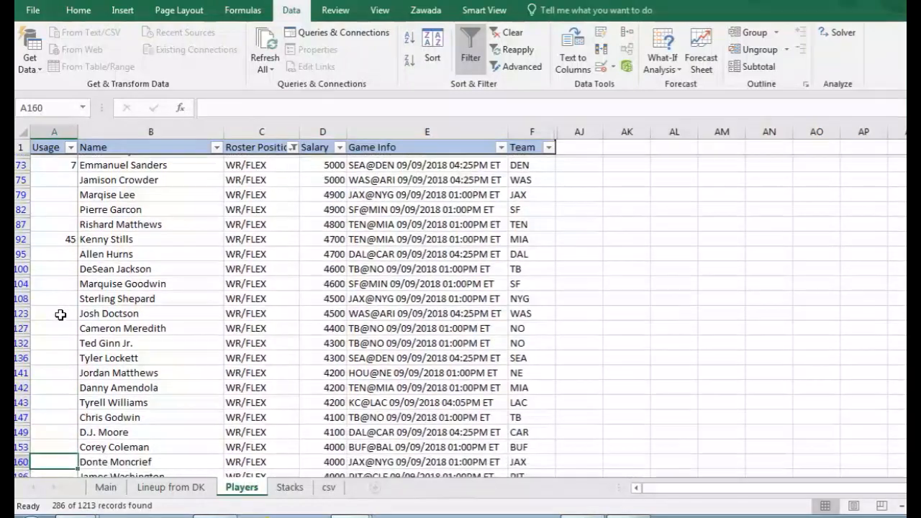
key(Up)
text(15)
key(Return)
Set the Usage to 15 for John Ross in the WR/FLEX player list.
key(Down)
key(Down)
key(Down)
key(Down)
key(Down)
key(Down)
key(Down)
key(Down)
key(Down)
key(Down)
key(Down)
key(Down)
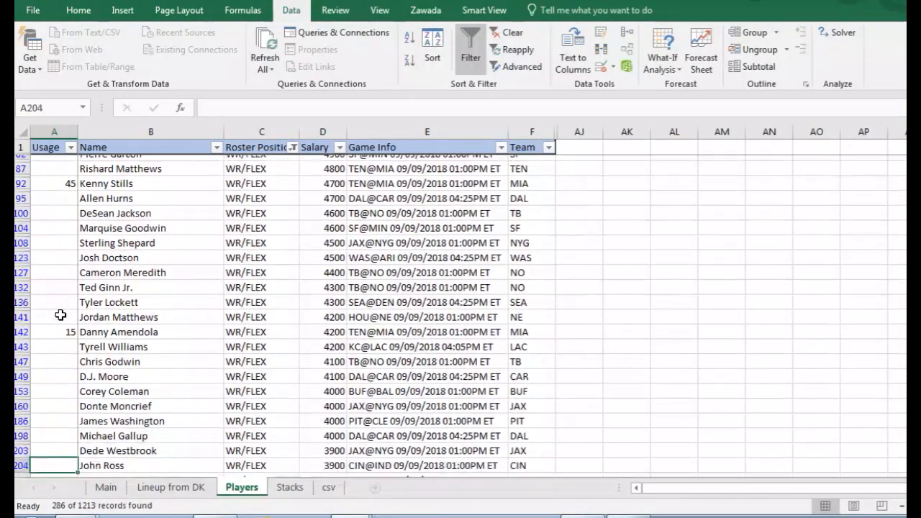
key(Up)
key(Up)
key(Up)
key(Up)
text(15)
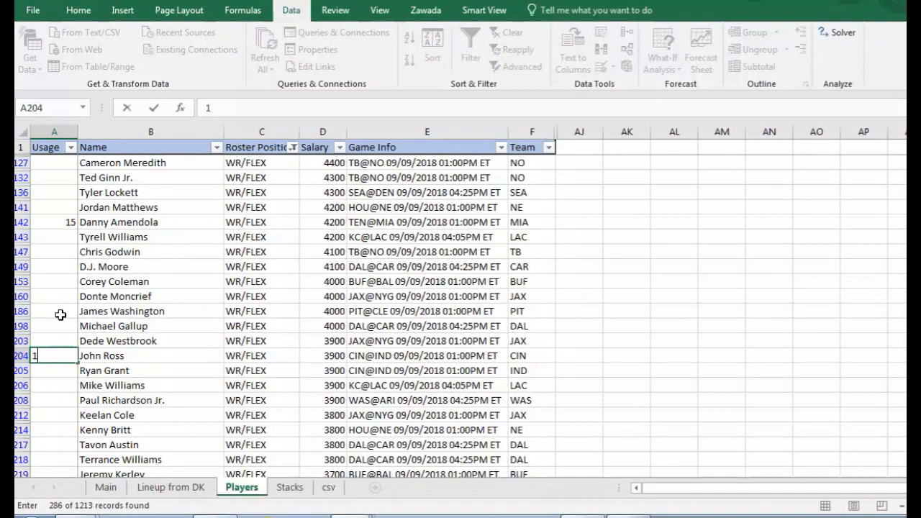
key(Return)
Set the Usage to 15 for Christian Kirk in the WR/FLEX player list.
key(Down)
key(Down)
key(Down)
key(Down)
key(Down)
key(Down)
key(Down)
key(Down)
key(Down)
key(Down)
key(Down)
key(Down)
key(Down)
key(Down)
key(Down)
key(Down)
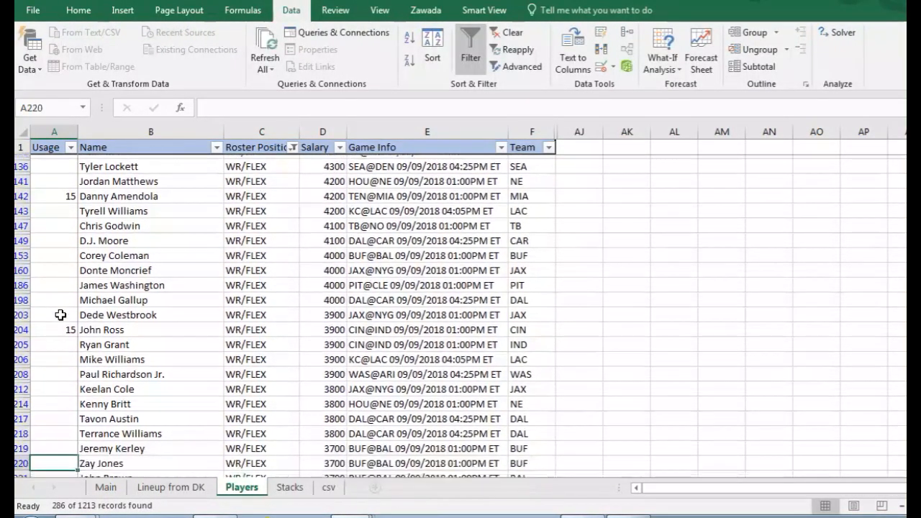
key(Up)
key(Up)
key(Up)
key(Up)
key(Up)
key(Up)
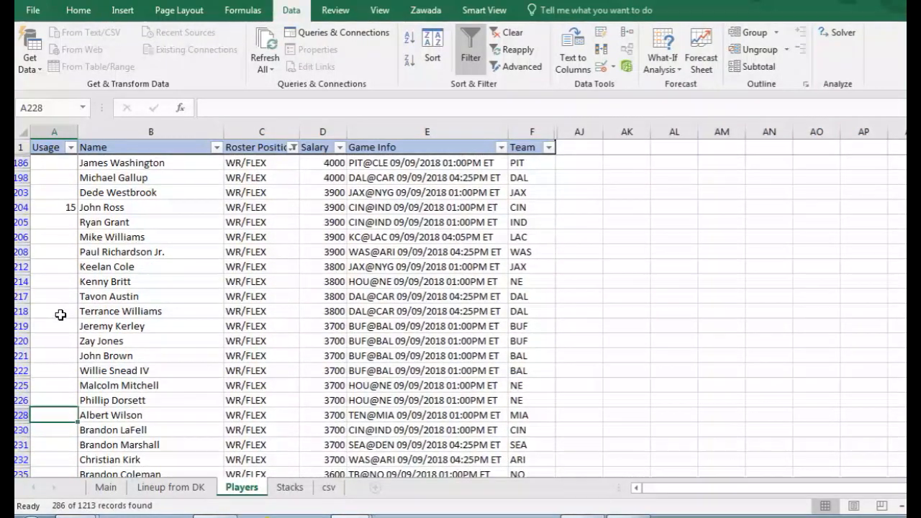
key(Down)
key(Down)
key(Down)
key(Down)
key(Down)
key(Down)
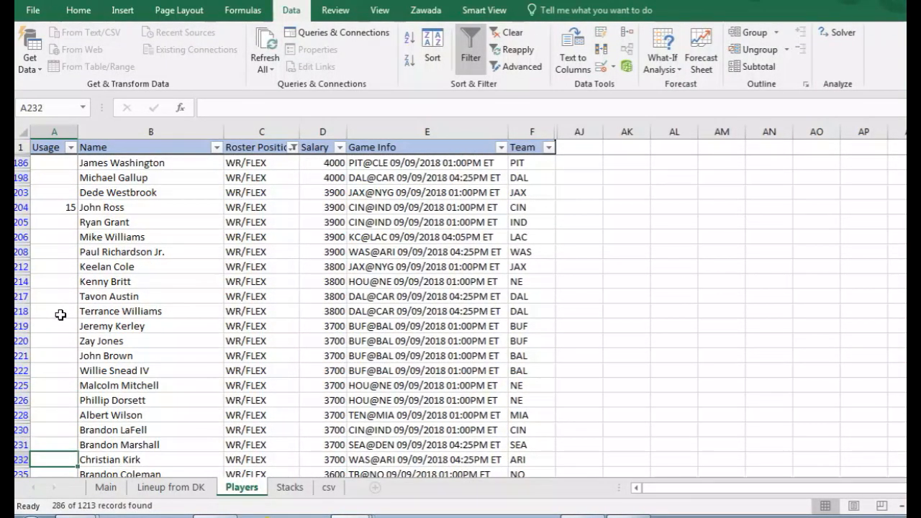
text(1)
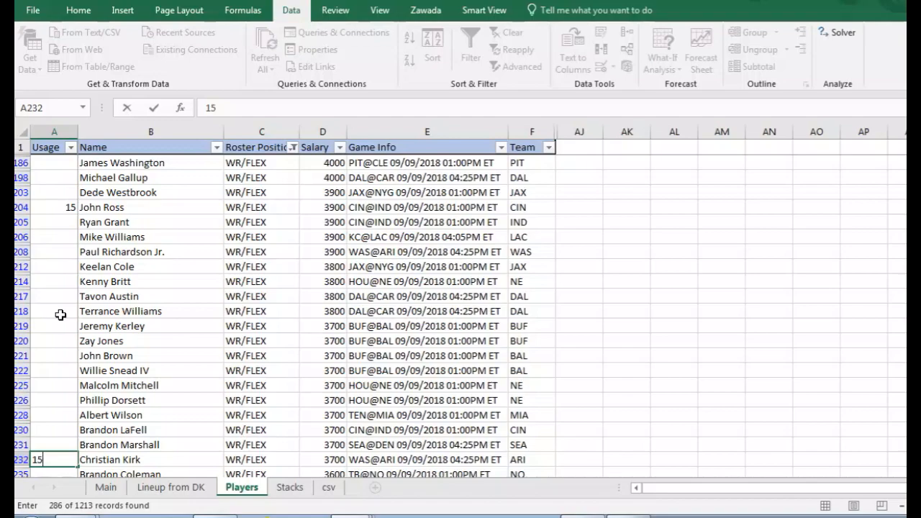
text(5)
key(Return)
Set the Usage to 10 for Keenan Allen near the start of the WR/FLEX player list.
key(Down)
key(Down)
key(Down)
key(Down)
key(Down)
key(Up)
key(Up)
key(Up)
key(Up)
key(Up)
key(Up)
key(Up)
key(Up)
key(Up)
key(Up)
key(Up)
key(Up)
key(Up)
key(Up)
key(Up)
key(Up)
key(Up)
key(Up)
key(Up)
key(Up)
key(Up)
key(Up)
key(Up)
key(Up)
key(Up)
key(Up)
key(Up)
key(Up)
key(Up)
key(Up)
key(Up)
key(Up)
key(Up)
key(Up)
key(Up)
key(Up)
key(Up)
key(Down)
key(Down)
key(Down)
key(Down)
key(Down)
key(Up)
text(1)
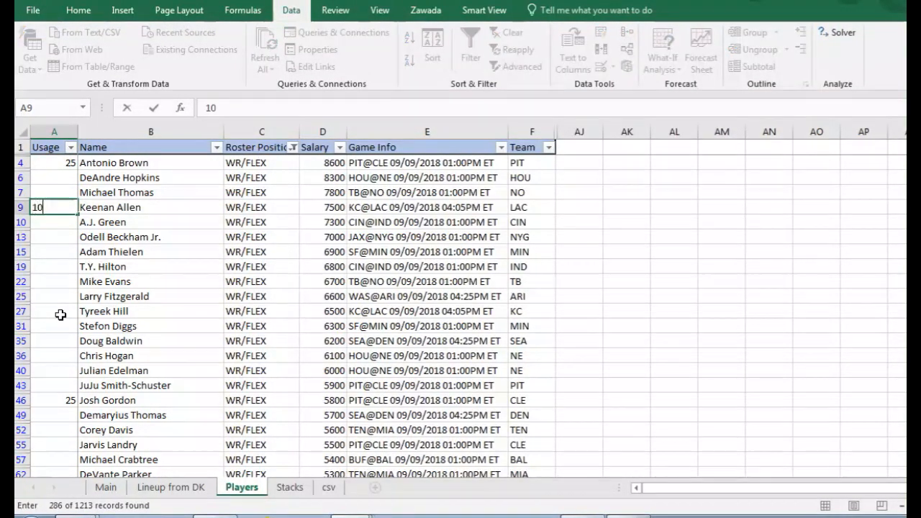
key(Down)
key(Down)
key(Down)
Change the Roster Position filter from WR/FLEX to show only DST entries.
click(294, 147)
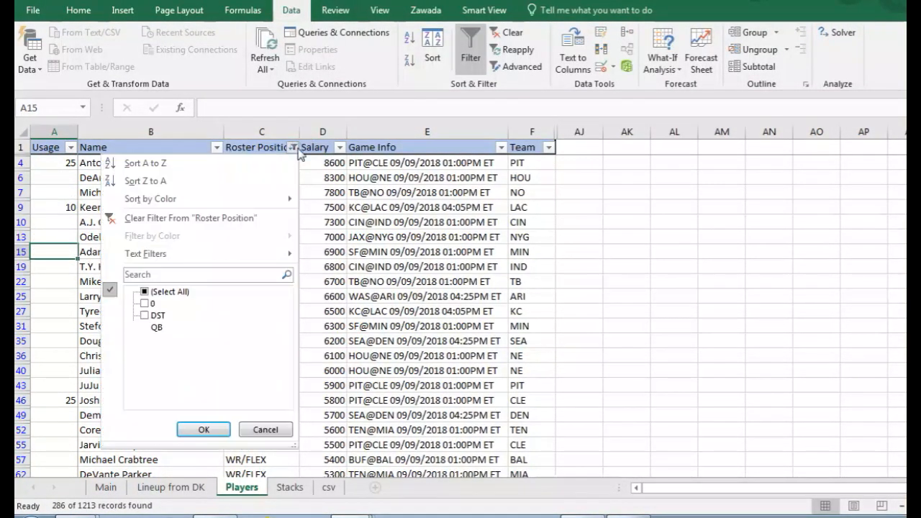
click(145, 362)
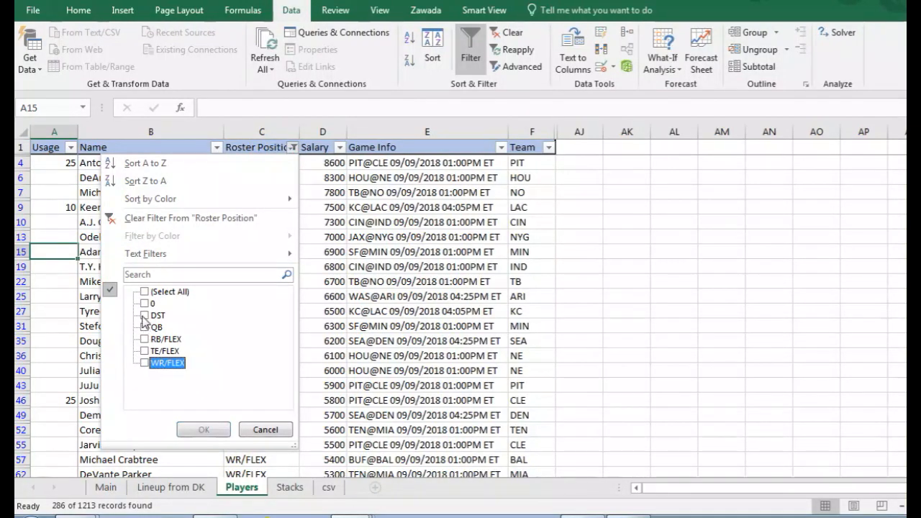
click(145, 315)
click(204, 430)
Set the Usage to 50 for the Ravens in the DST list.
click(55, 170)
text(50)
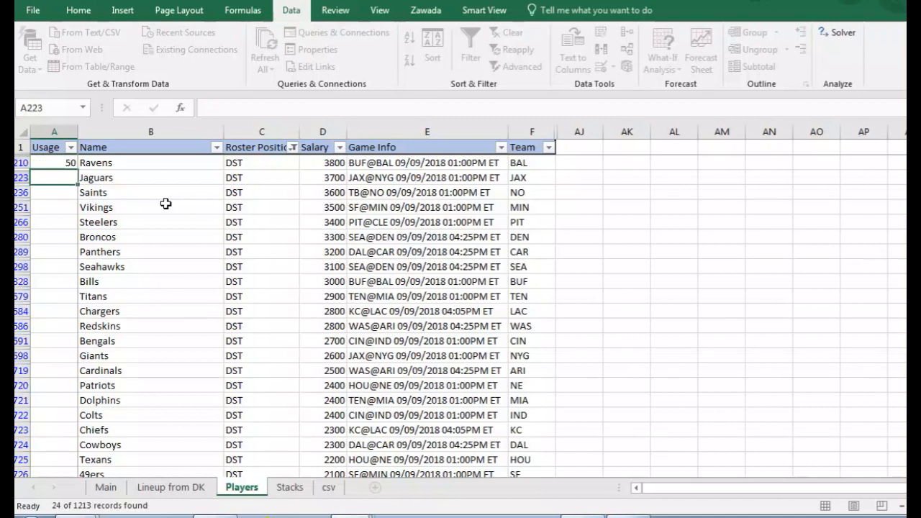
key(Return)
Set the Usage to 30 for the Titans in the DST list.
key(Down)
key(Down)
key(Down)
key(Down)
key(Down)
key(Down)
key(Down)
key(Down)
key(Down)
key(Up)
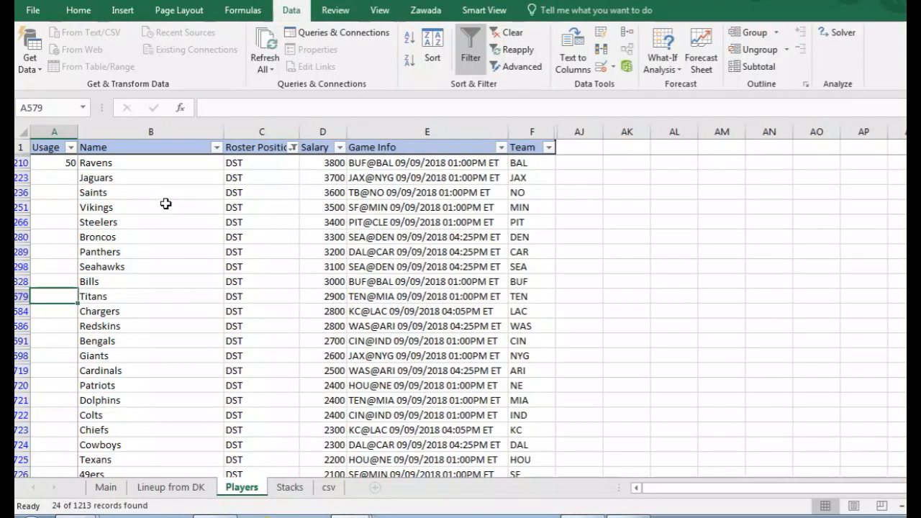
text(3)
key(Return)
Set the Usage to 20 for the Chiefs in the DST list.
key(Down)
key(Down)
key(Down)
key(Down)
key(Down)
key(Down)
key(Down)
key(Down)
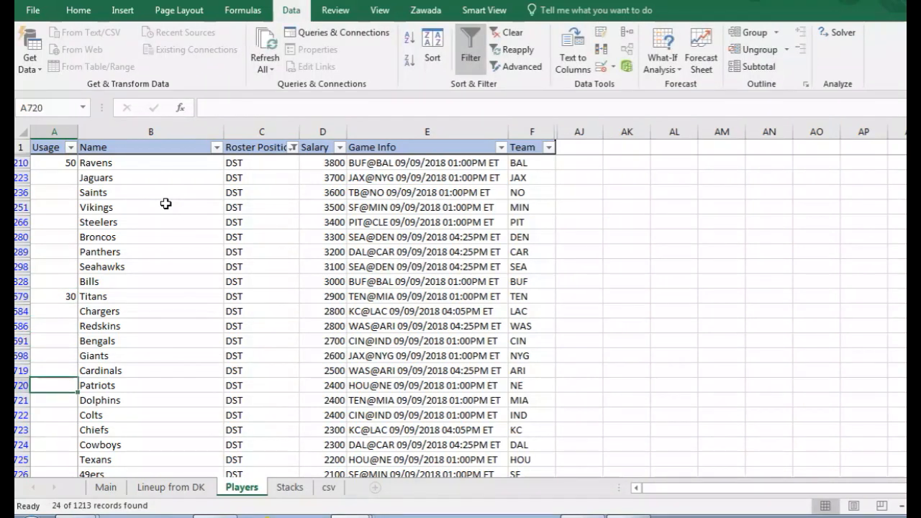
text(2)
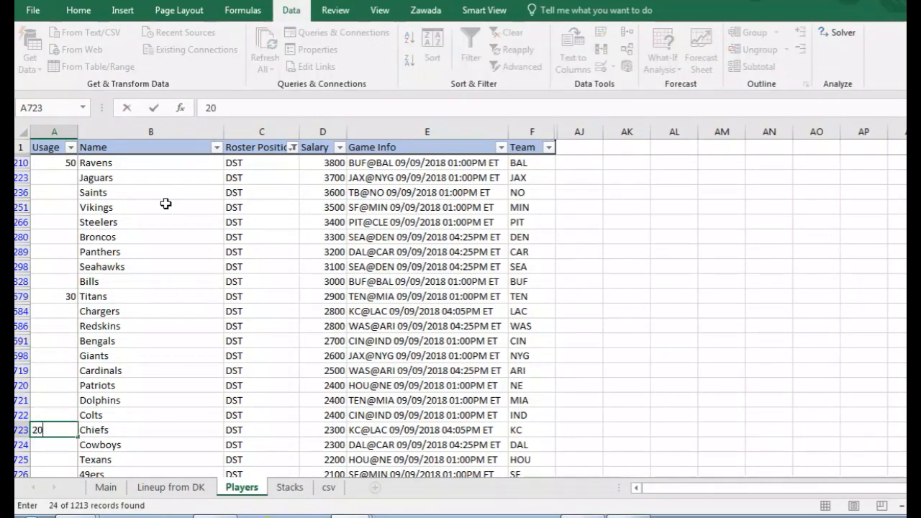
text(0)
key(Return)
Go back up through the DST list to review the Usage entries.
key(Down)
key(Up)
key(Up)
key(Up)
key(Up)
key(Up)
key(Up)
key(Up)
key(Up)
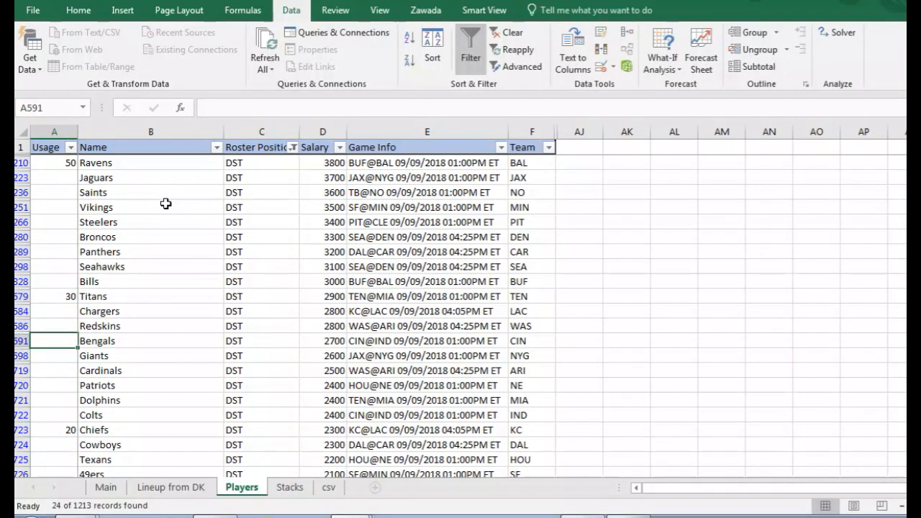
Show all roster positions in the Players list again by reselecting every value in the Roster Position filter.
click(292, 146)
click(146, 292)
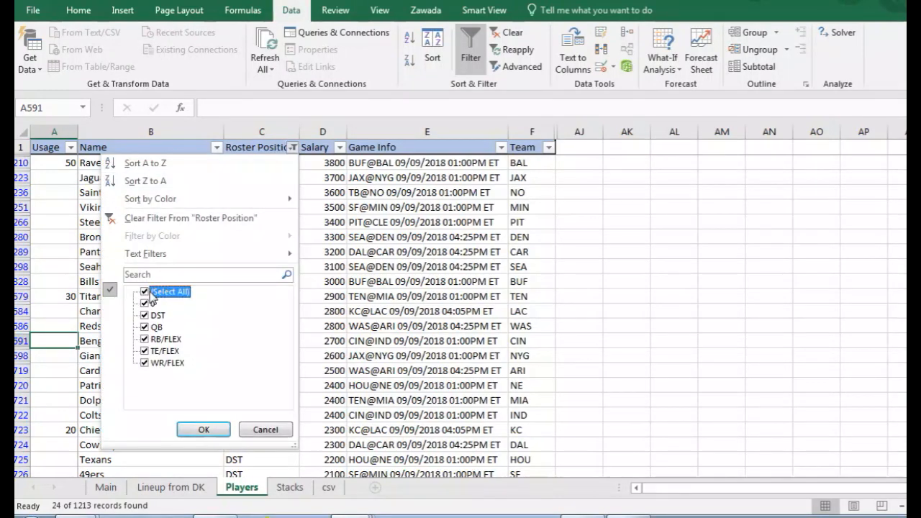
click(202, 430)
click(259, 256)
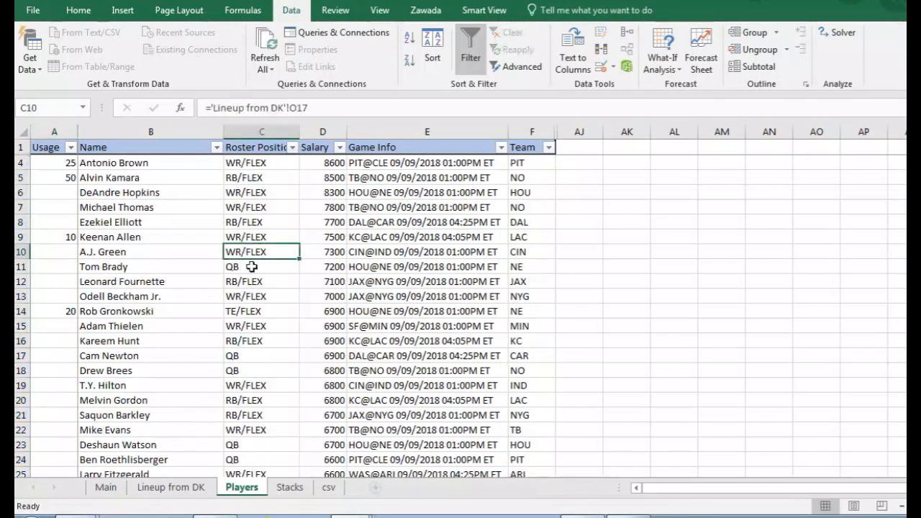
Run the lineups from the Main sheet and check the percentage used for the first player in the results.
click(105, 487)
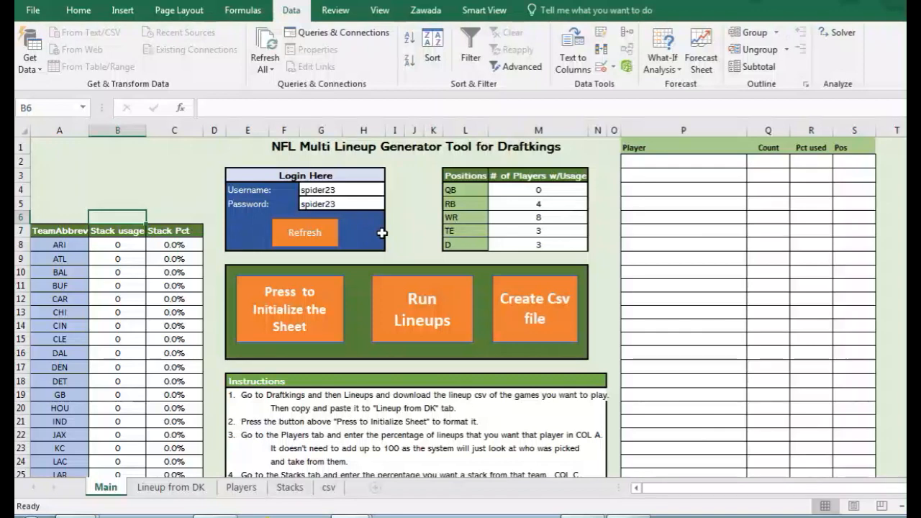
click(402, 299)
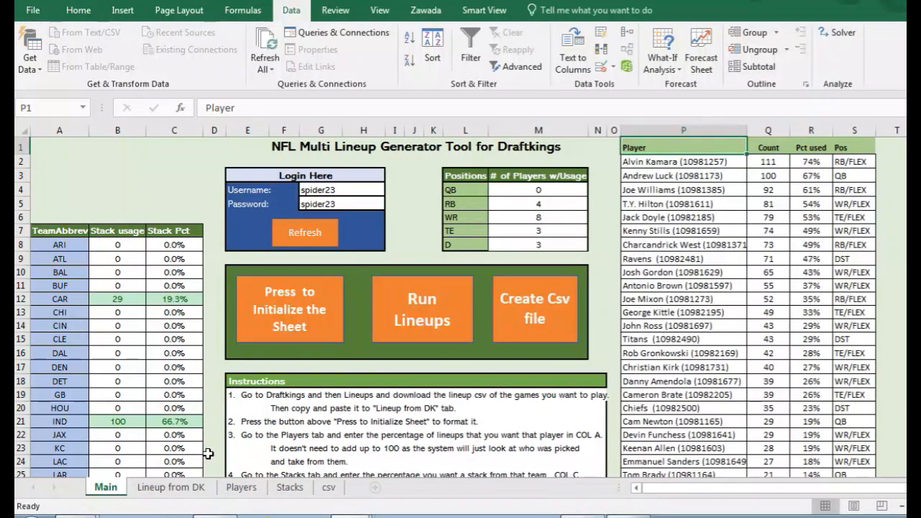
click(683, 166)
click(811, 162)
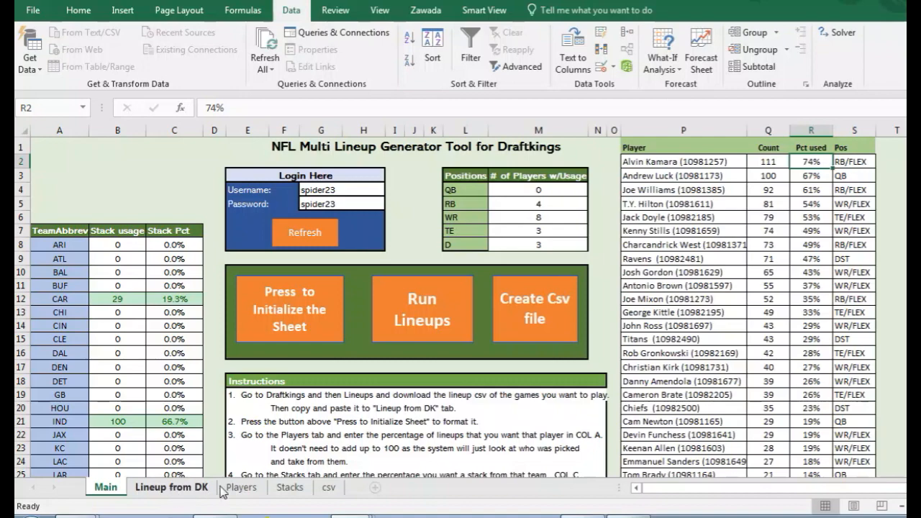
Compare Alvin Kamara's Usage entry on the Players sheet with the generated player percentages on the Main sheet.
click(242, 492)
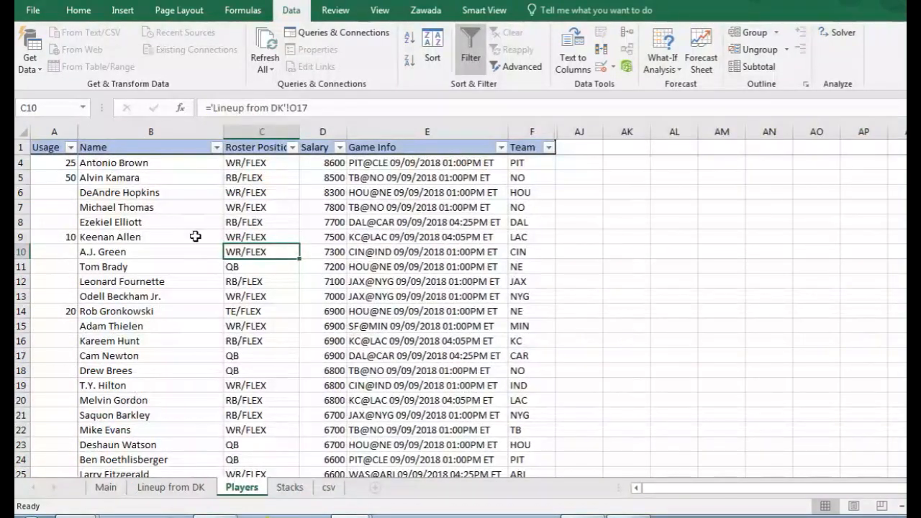
click(96, 175)
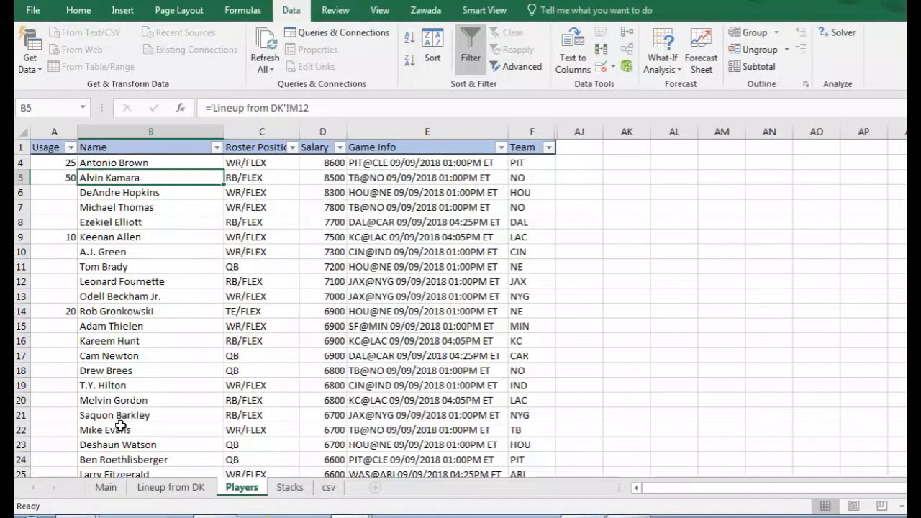
click(105, 487)
click(714, 176)
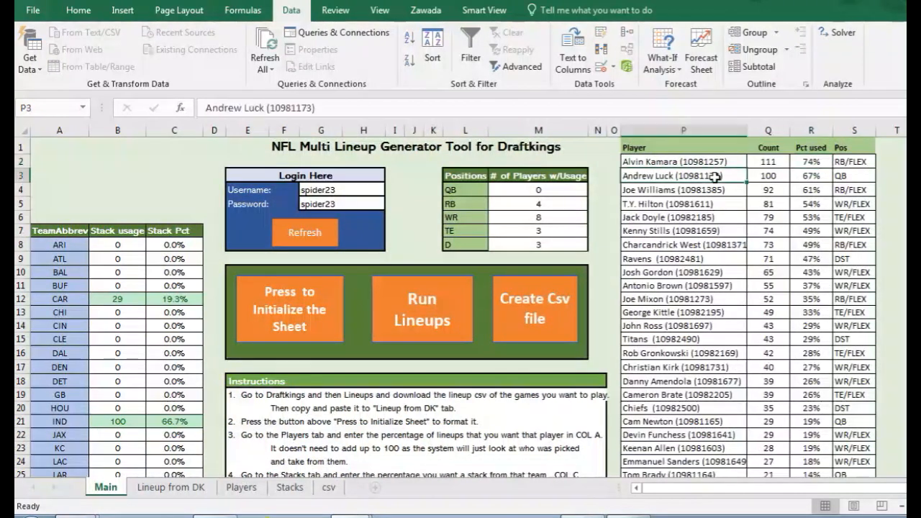
click(703, 225)
click(695, 285)
click(704, 245)
click(700, 287)
click(696, 162)
click(701, 180)
drag(696, 214, 697, 208)
click(691, 259)
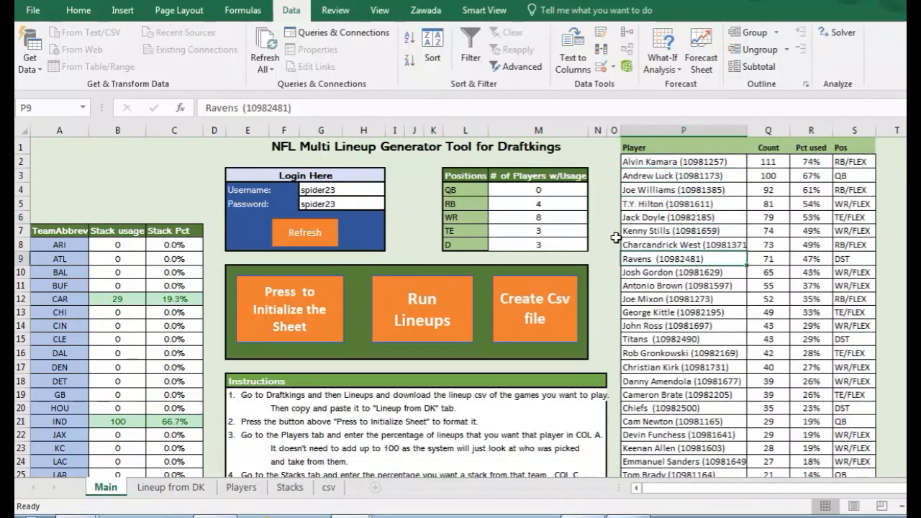
Set the Usage to 20 for Ezekiel Elliott on the Players sheet.
click(242, 487)
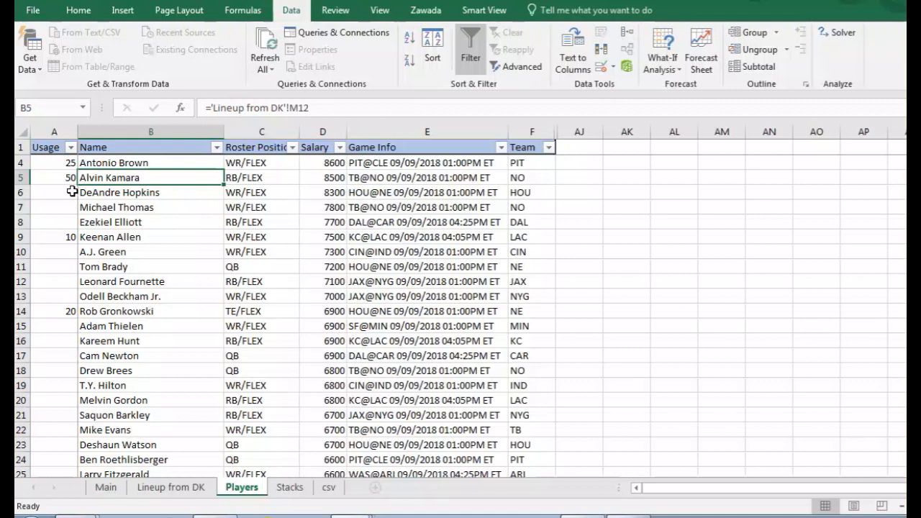
click(72, 221)
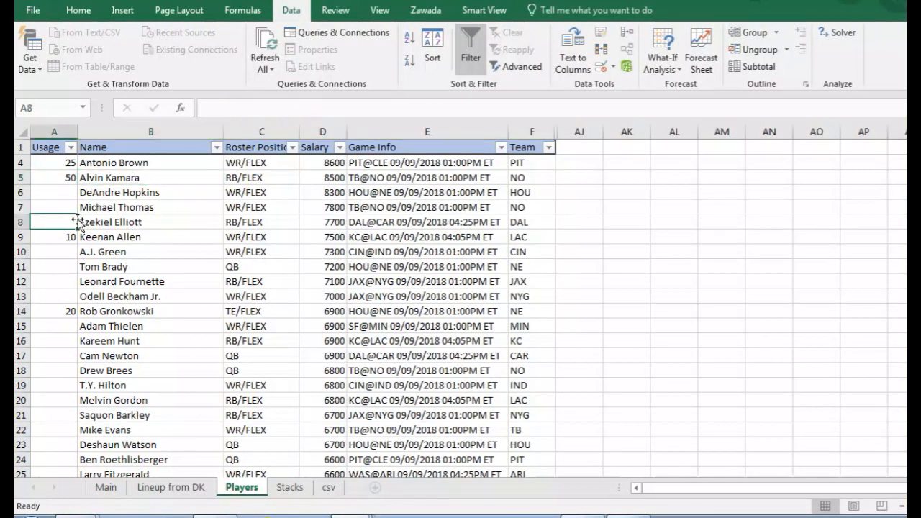
text(20)
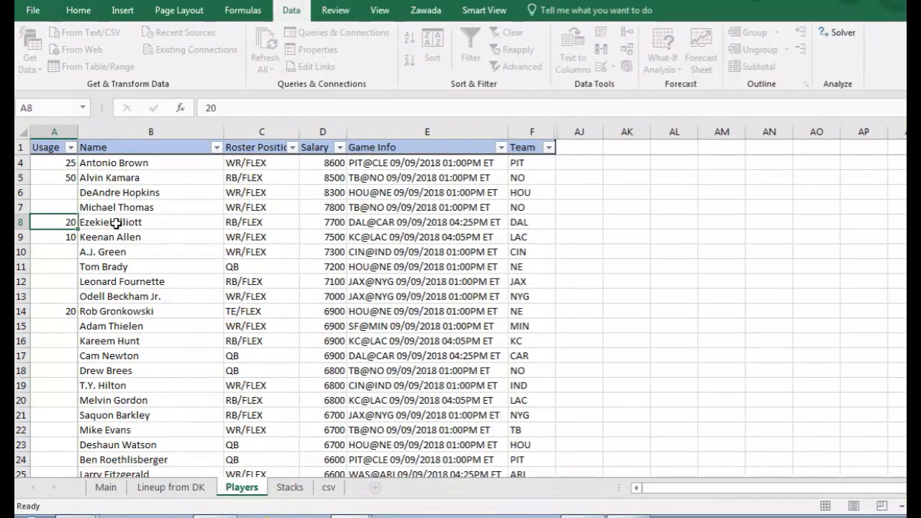
key(Return)
Rerun the lineups from the Main sheet and check the percentage used for Alvin Kamara.
click(106, 487)
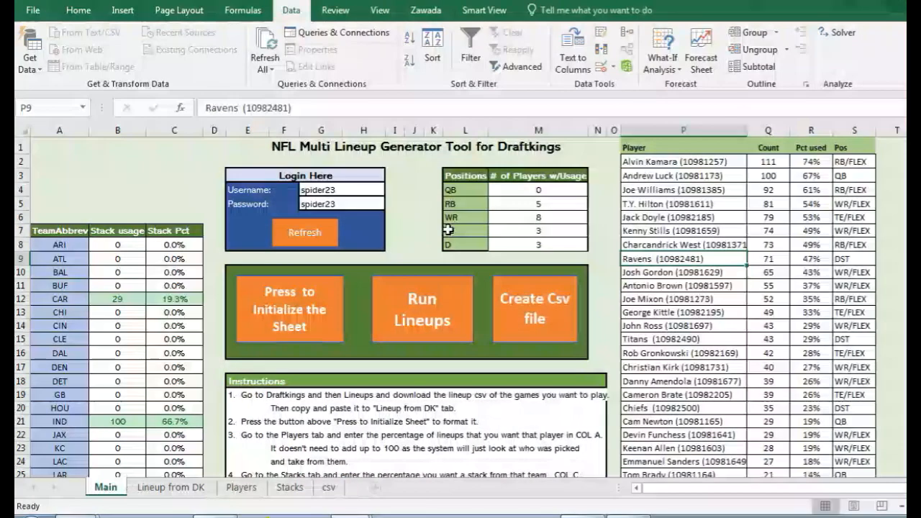
click(437, 317)
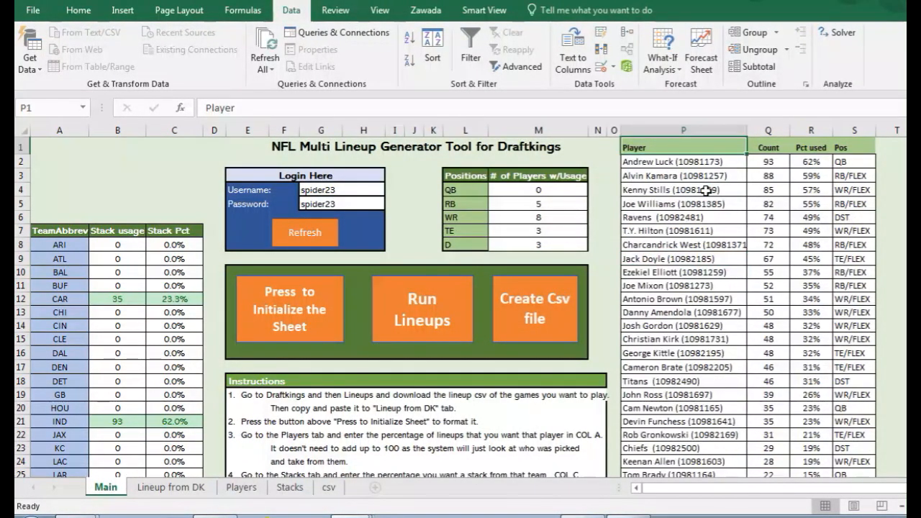
click(699, 178)
click(804, 176)
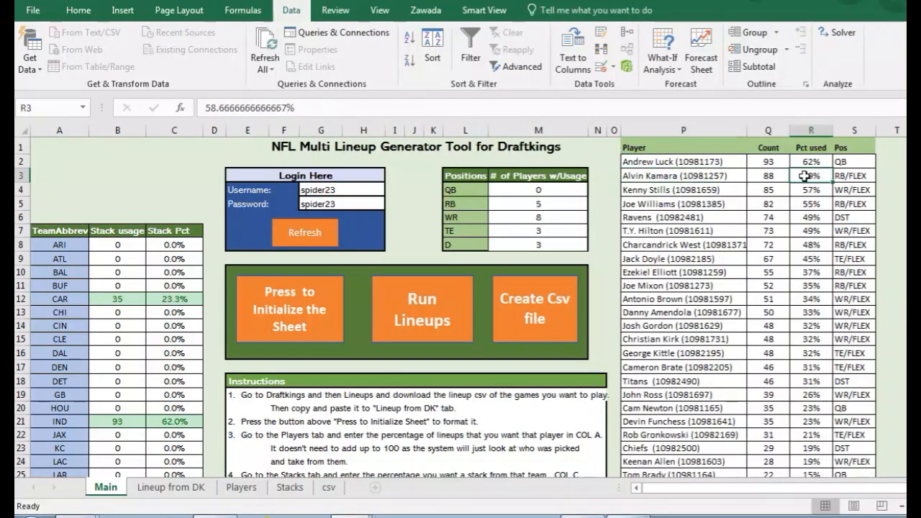
Go through the player results on the Main sheet to examine counts and percentages used, including Ezekiel Elliott's.
click(674, 445)
key(Down)
key(Down)
key(Up)
key(Up)
key(Up)
key(Up)
key(Up)
key(Up)
key(Up)
key(Up)
key(Up)
key(Up)
key(Up)
key(Up)
key(Up)
key(Up)
key(Up)
key(Up)
key(Down)
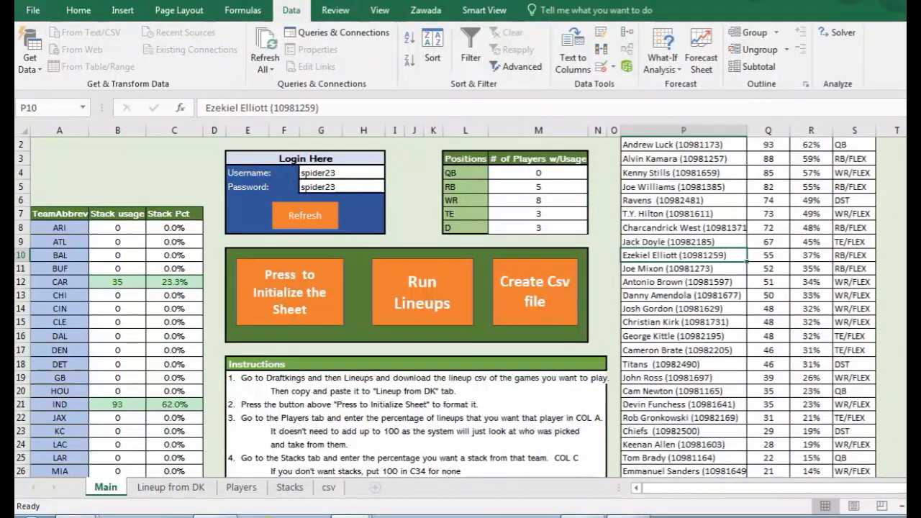
scroll(697, 234, up, 1)
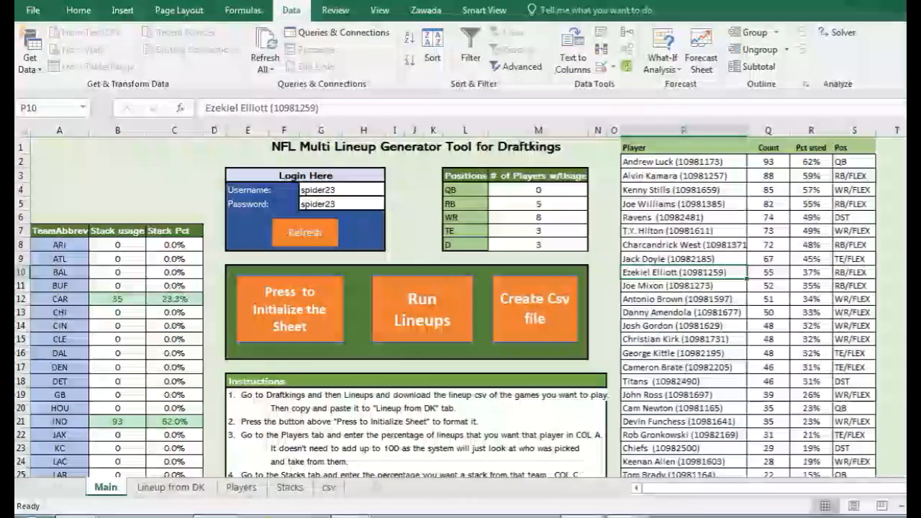
click(698, 232)
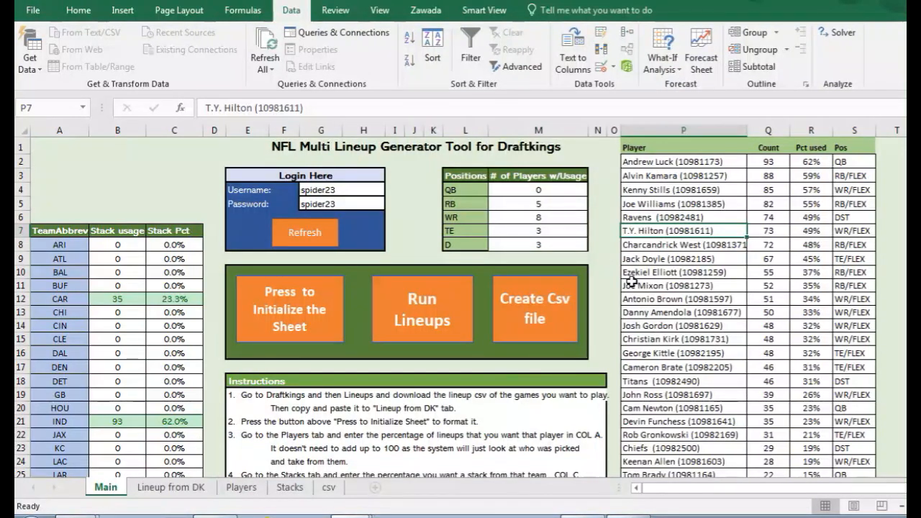
click(687, 258)
click(689, 218)
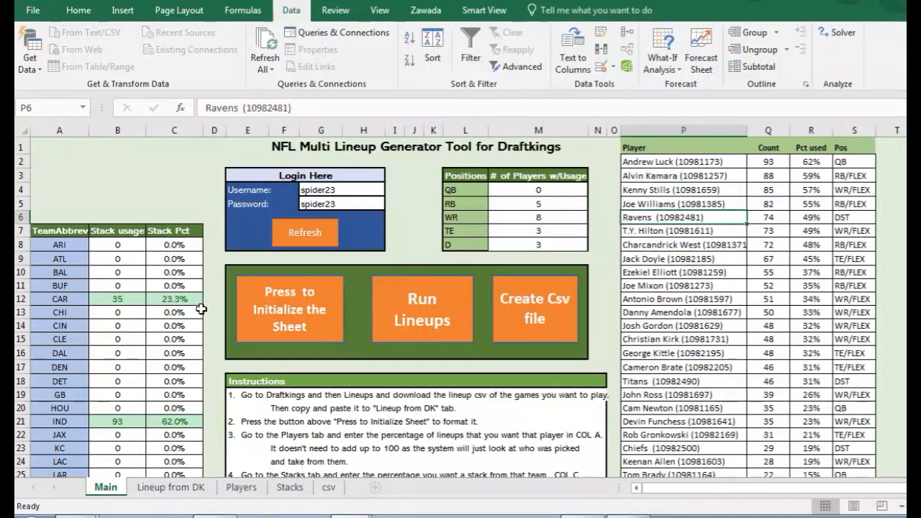
click(690, 419)
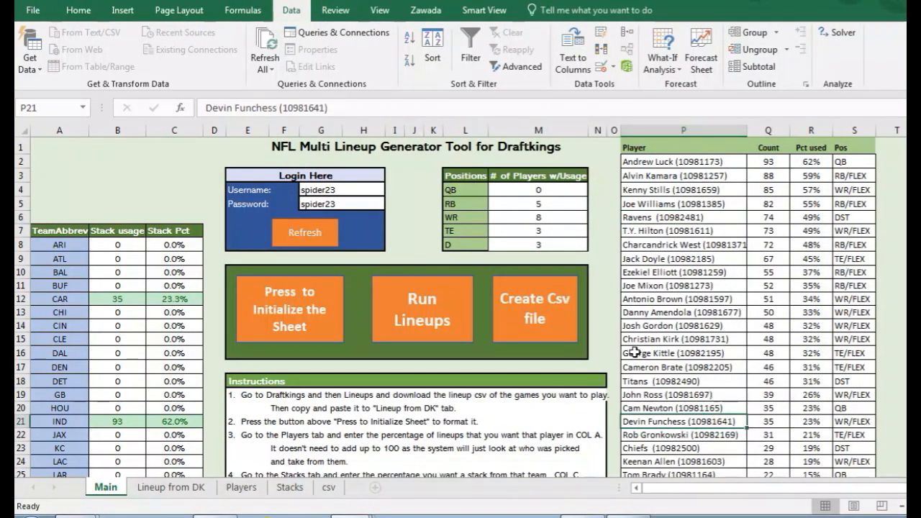
Examine the Stack usage and Stack Pct results for all teams on the Main sheet, then return to its beginning.
click(138, 382)
key(Down)
key(Down)
key(Down)
key(Down)
key(Down)
key(Down)
key(Down)
key(Down)
key(Down)
key(Down)
key(Down)
key(Down)
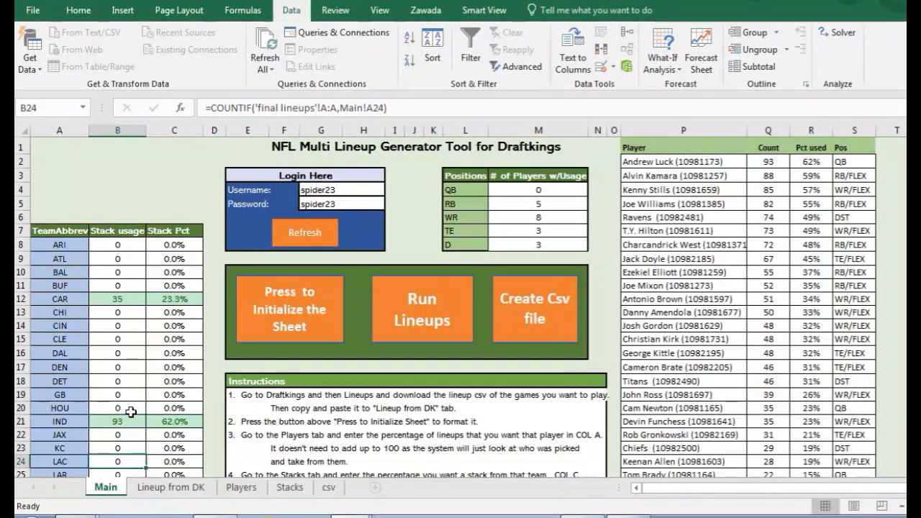
scroll(131, 412, down, 2)
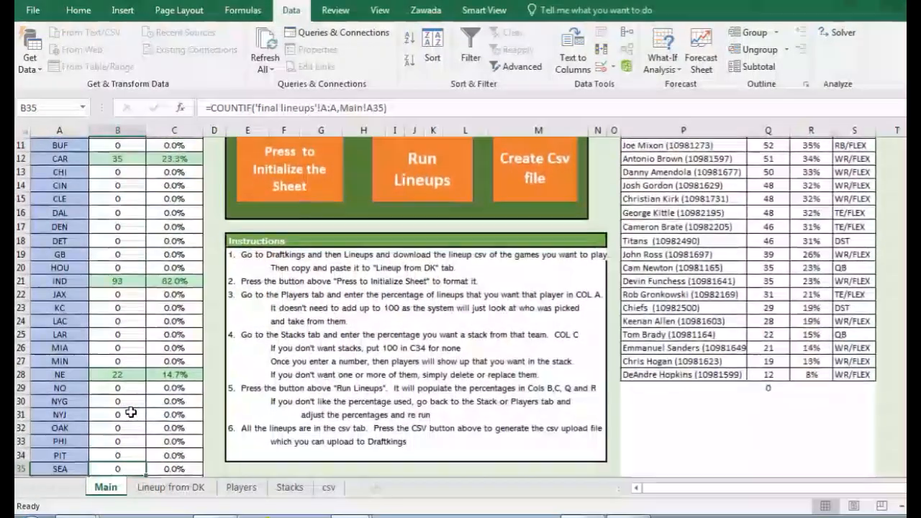
key(Up)
key(Up)
key(Up)
key(Up)
key(Up)
key(Up)
key(Up)
key(Up)
key(Up)
key(Up)
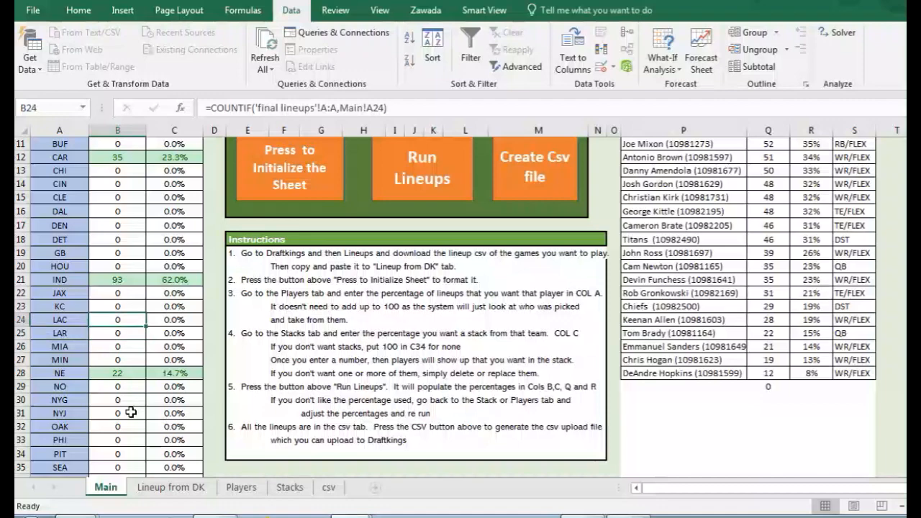
key(Up)
key(Up)
key(Up)
key(Up)
key(Up)
key(Up)
key(Up)
key(Up)
key(Up)
key(Up)
key(Up)
key(Up)
key(Up)
key(Up)
key(Up)
key(Up)
key(Up)
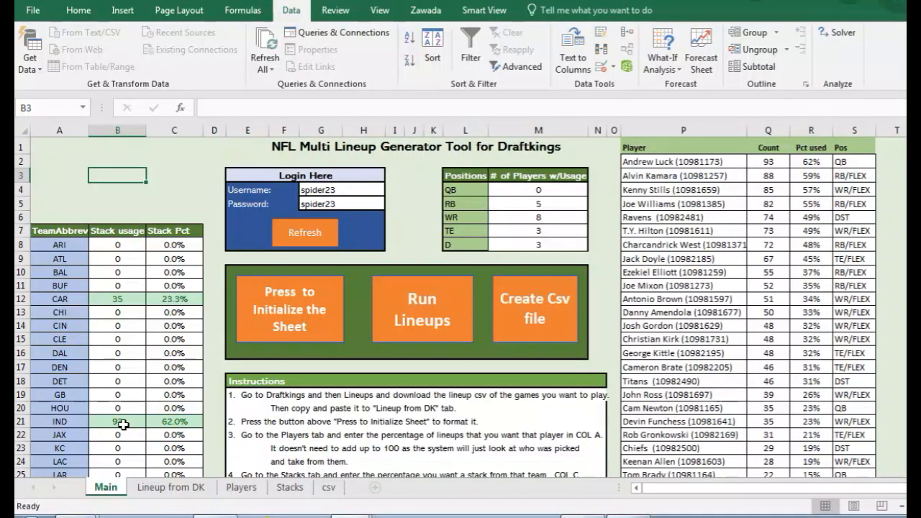
Review the generated results for Kenny Stills, the Ravens, Antonio Brown and Cameron Brate in the player list.
click(680, 193)
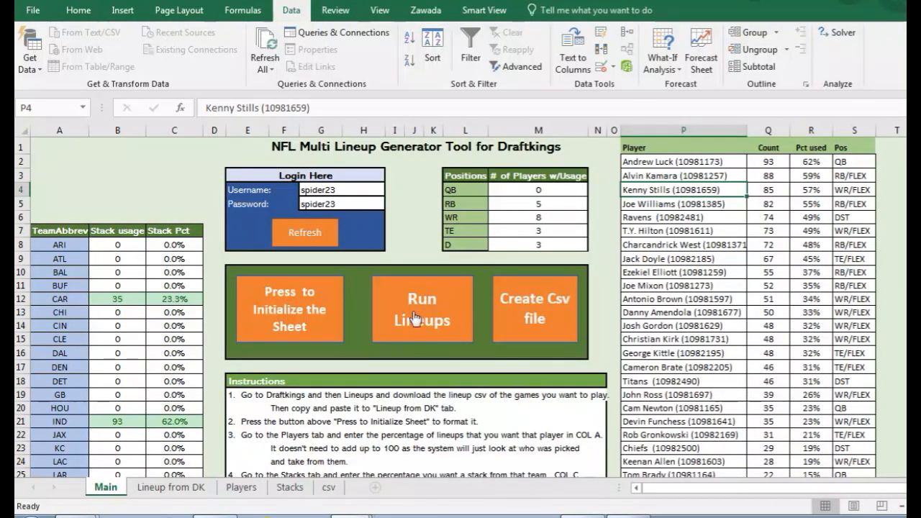
click(701, 222)
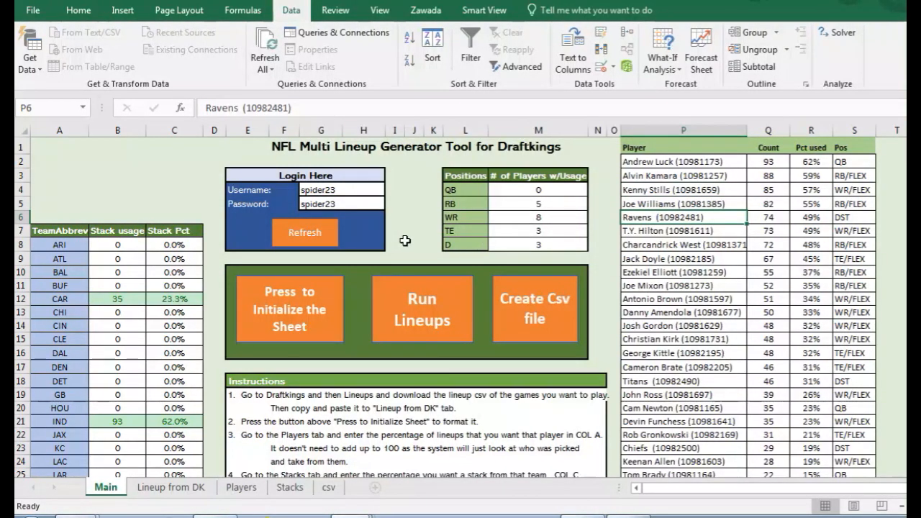
click(734, 299)
click(699, 367)
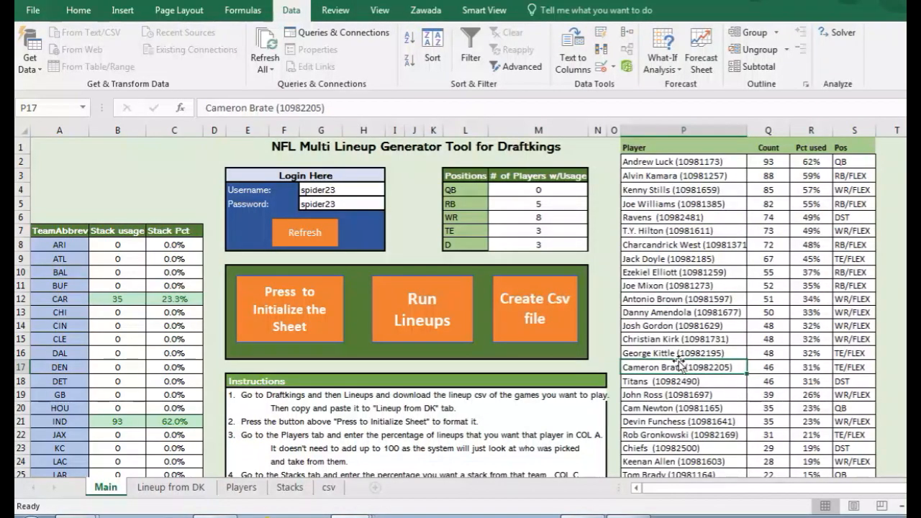
Look over the generated lineups on the csv sheet and return to the Main sheet.
click(328, 487)
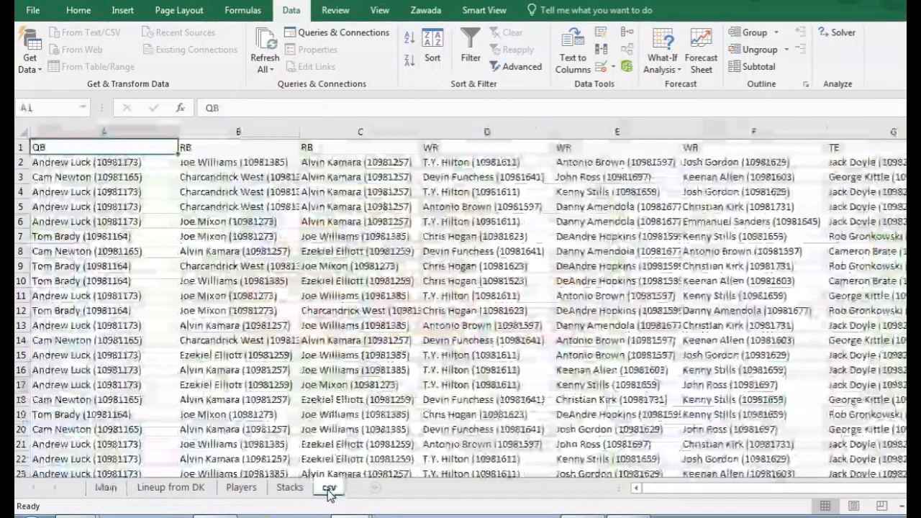
click(291, 266)
click(338, 236)
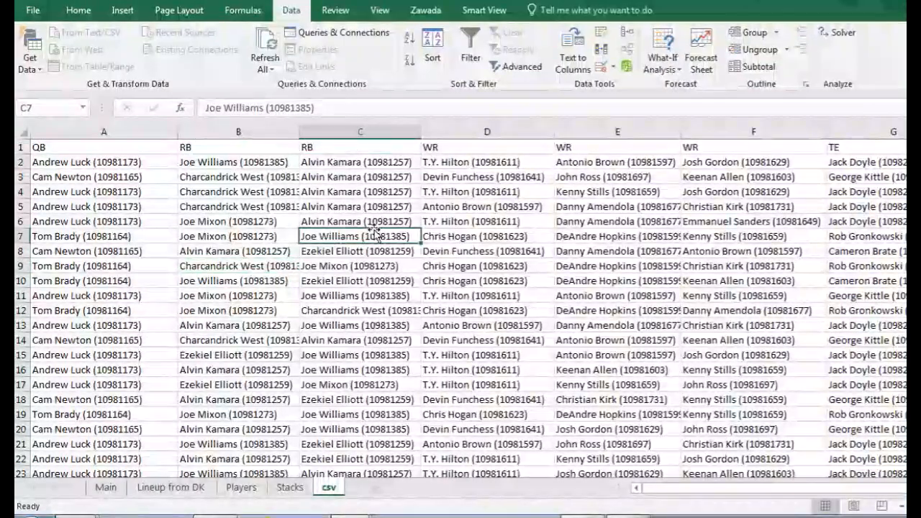
click(106, 487)
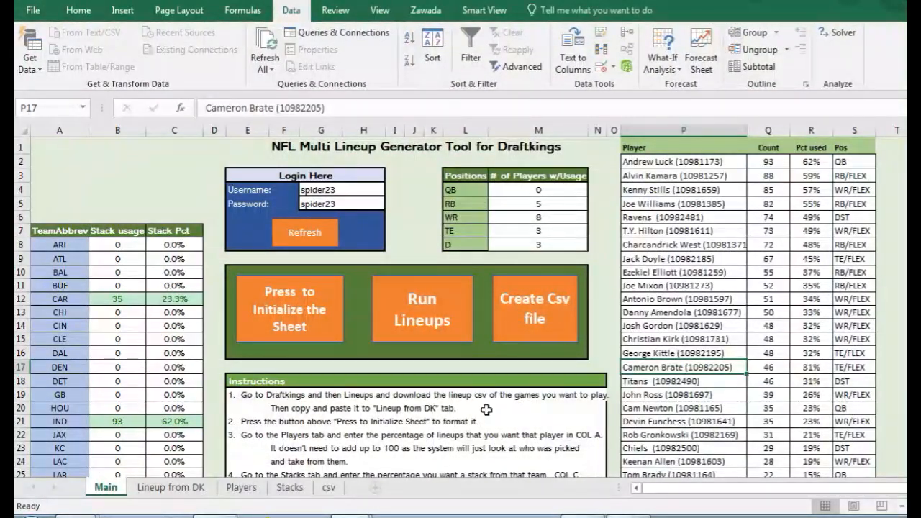
click(123, 190)
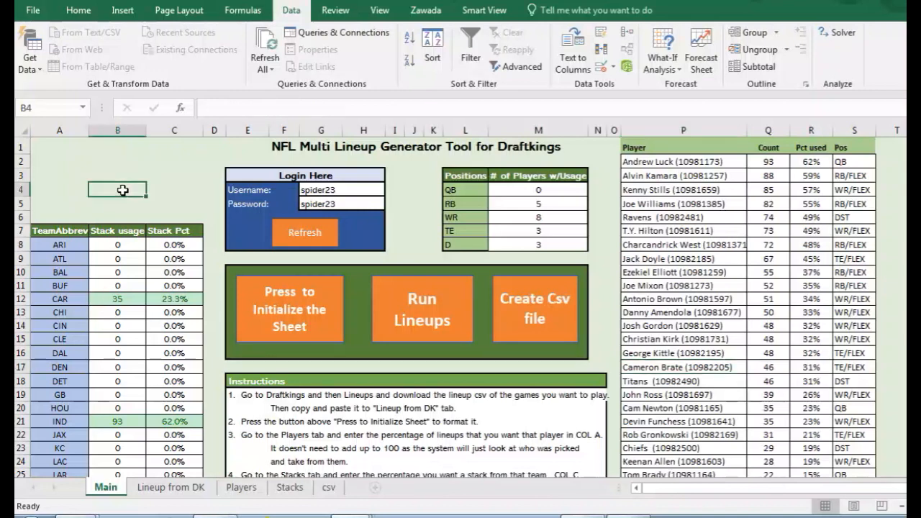